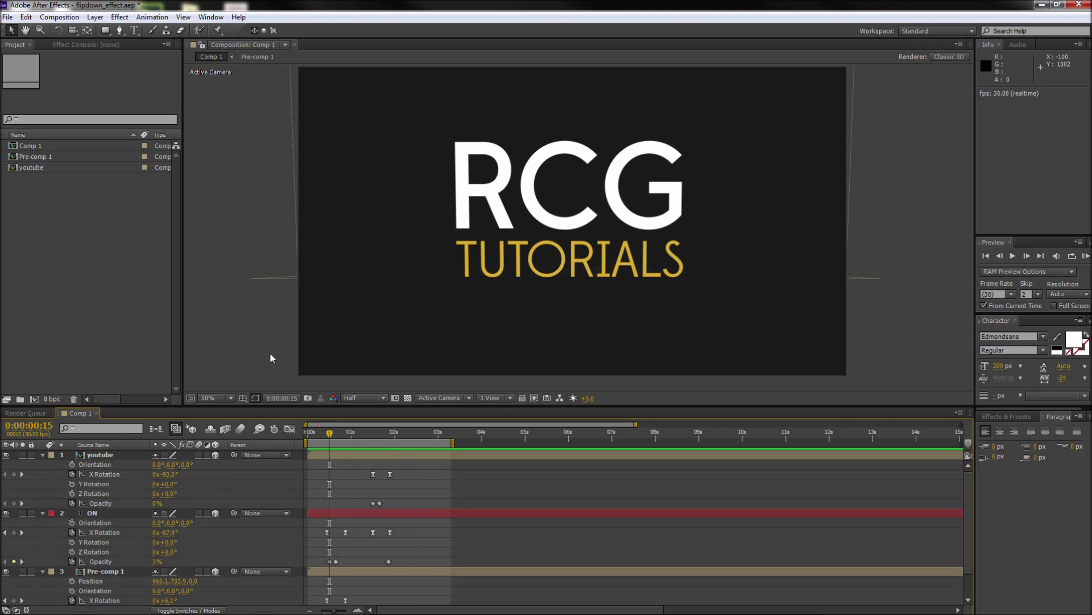
- Create a new composition Comp 2 at 1920×1080, 30 fps, 0:00:30:00 duration
click(67, 17)
click(74, 32)
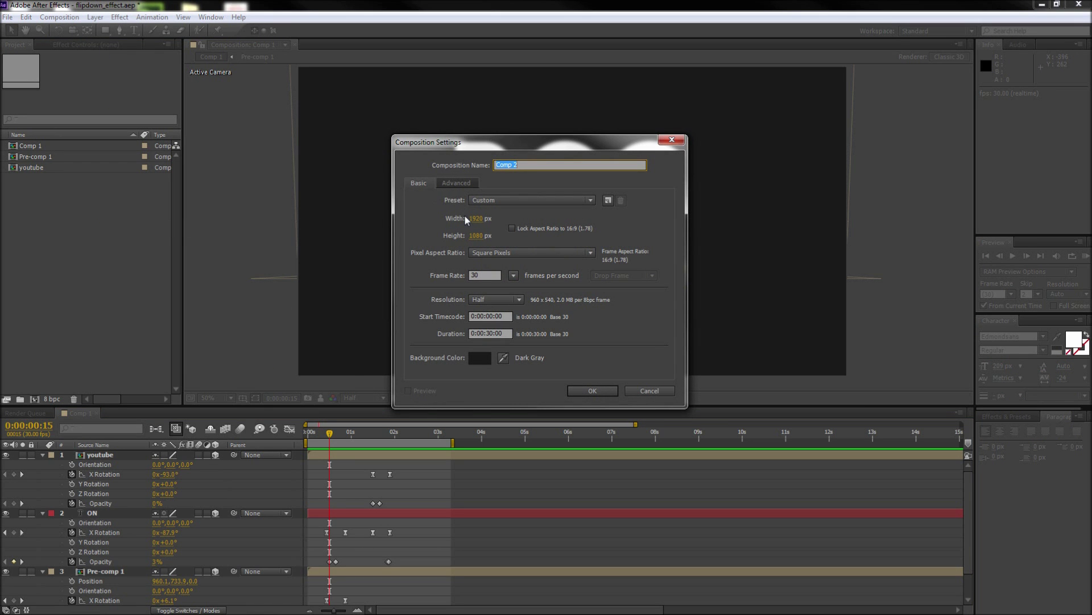
click(592, 390)
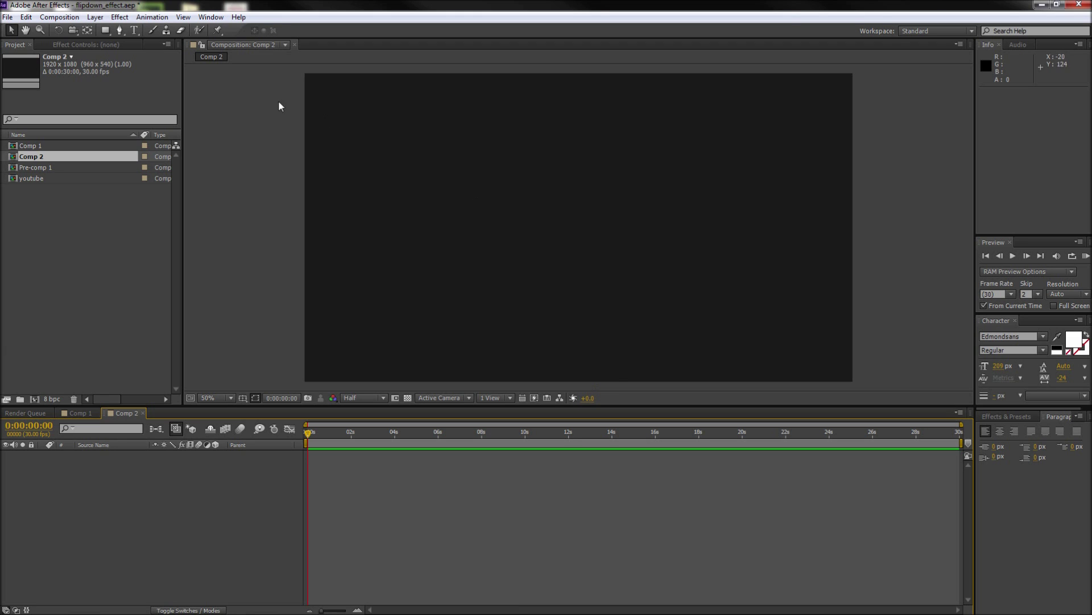
- Add a text layer reading TUTORIALS in Comp 2
click(137, 30)
click(475, 297)
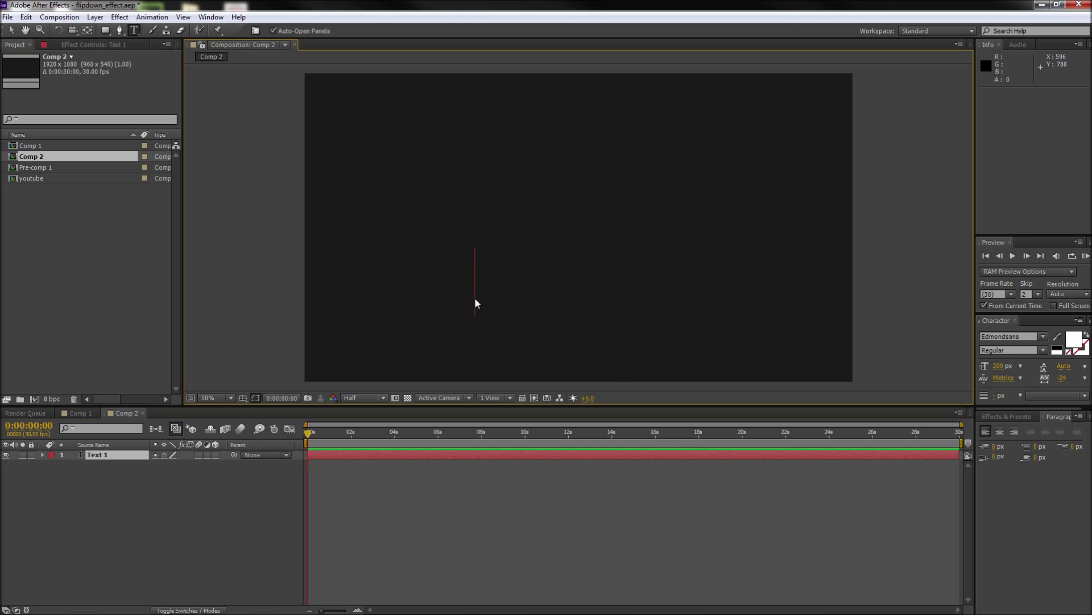
text(TUTORIALS)
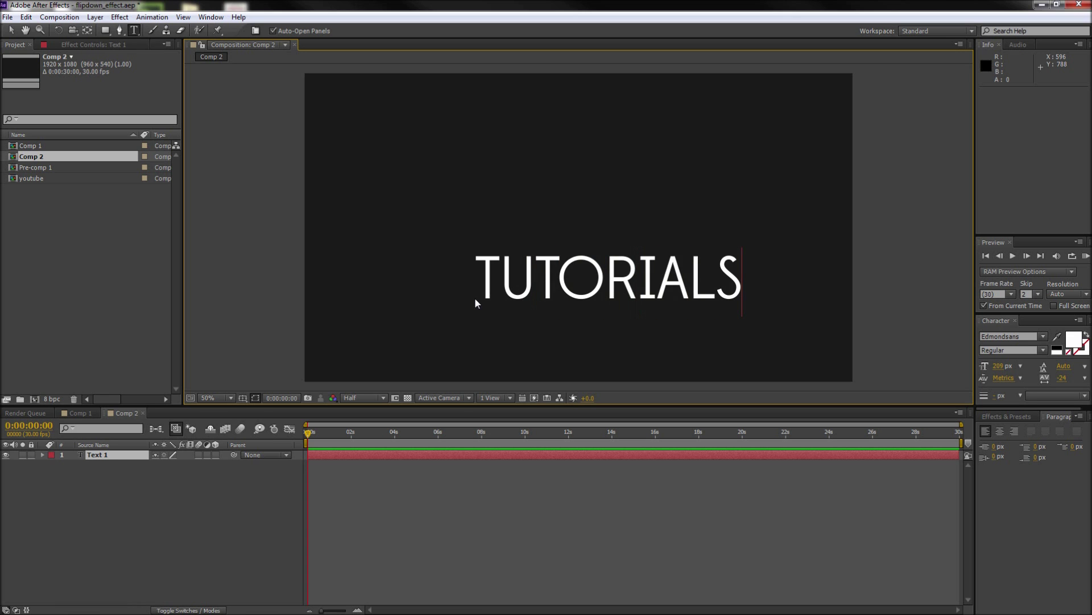
- Scale TUTORIALS to about 72% and centre it beneath the RCG text
double_click(530, 292)
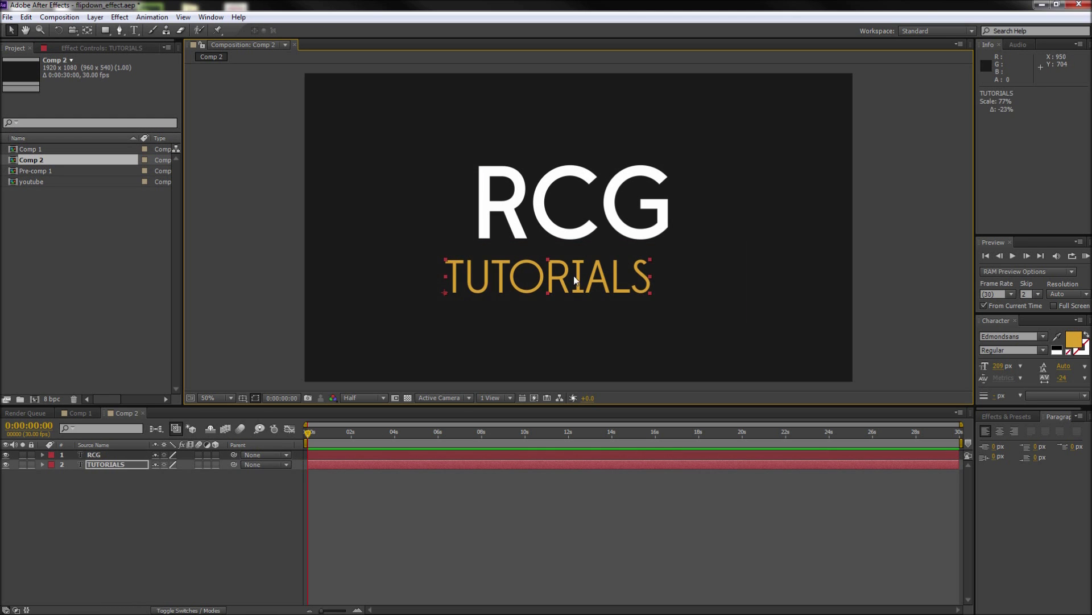
drag(575, 279, 609, 269)
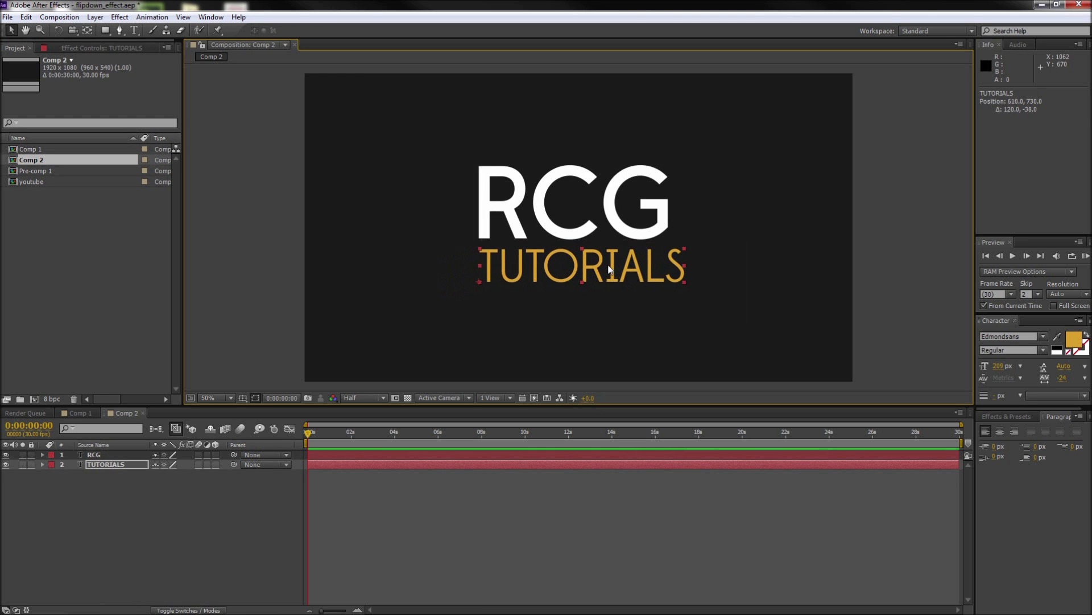
drag(685, 251, 670, 248)
click(584, 220)
click(588, 277)
drag(587, 277, 624, 275)
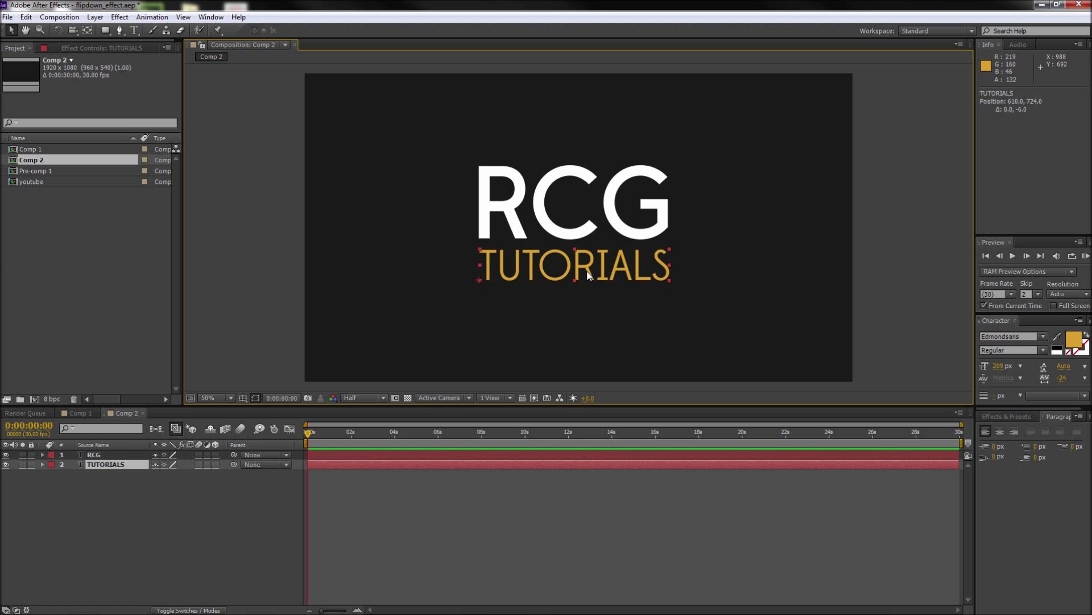
- Pre-compose both the RCG and TUTORIALS text layers into one nested layer
key(ctrl+a)
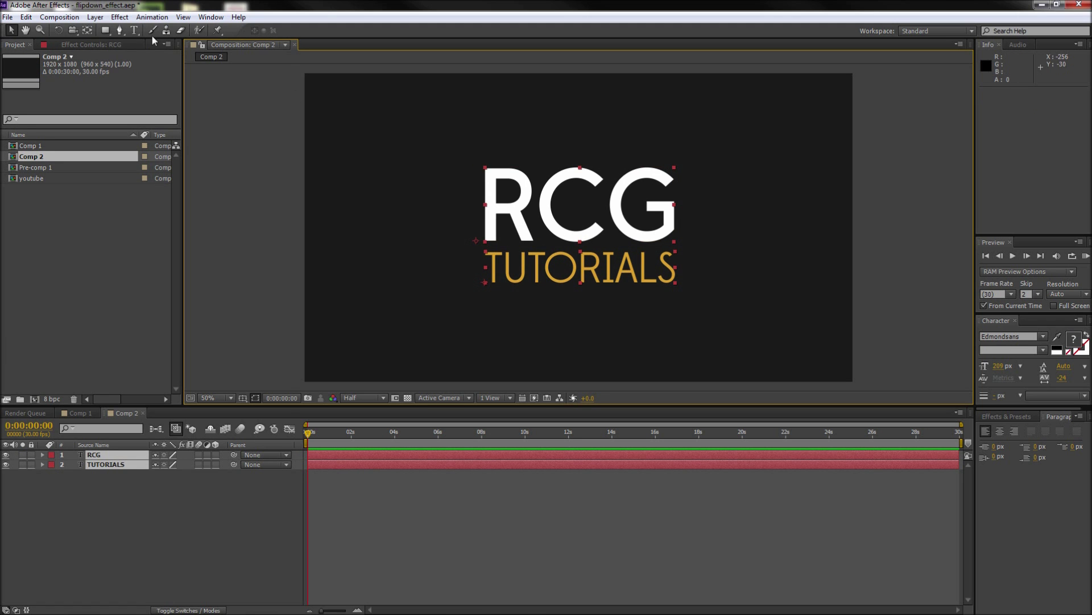
click(95, 17)
click(131, 433)
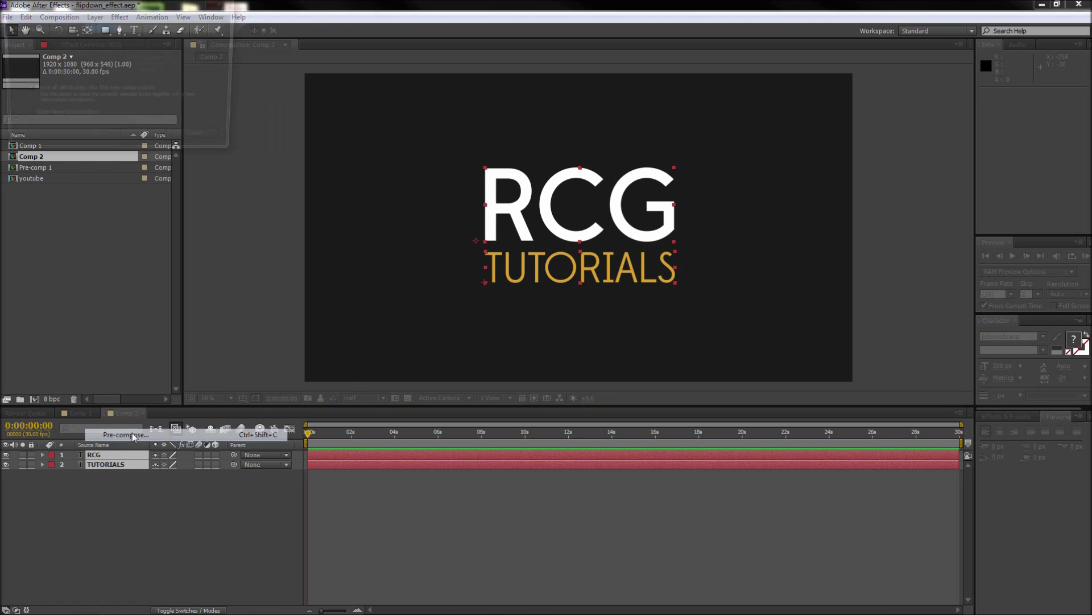
click(145, 140)
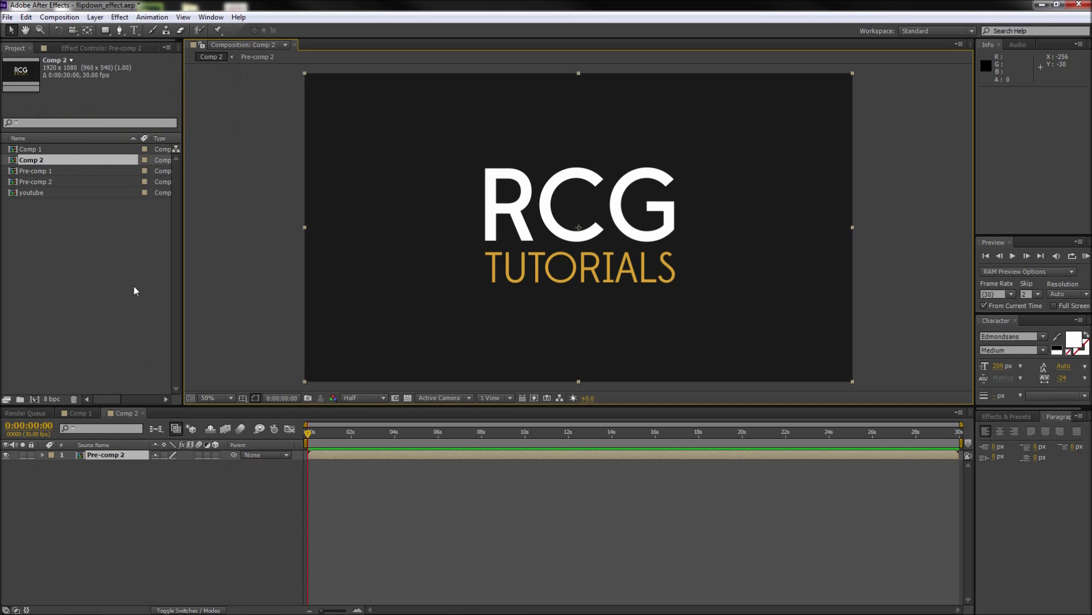
- Rename the nested Pre-comp 2 layer to rcgtutorials
click(108, 457)
key(Return)
text(r)
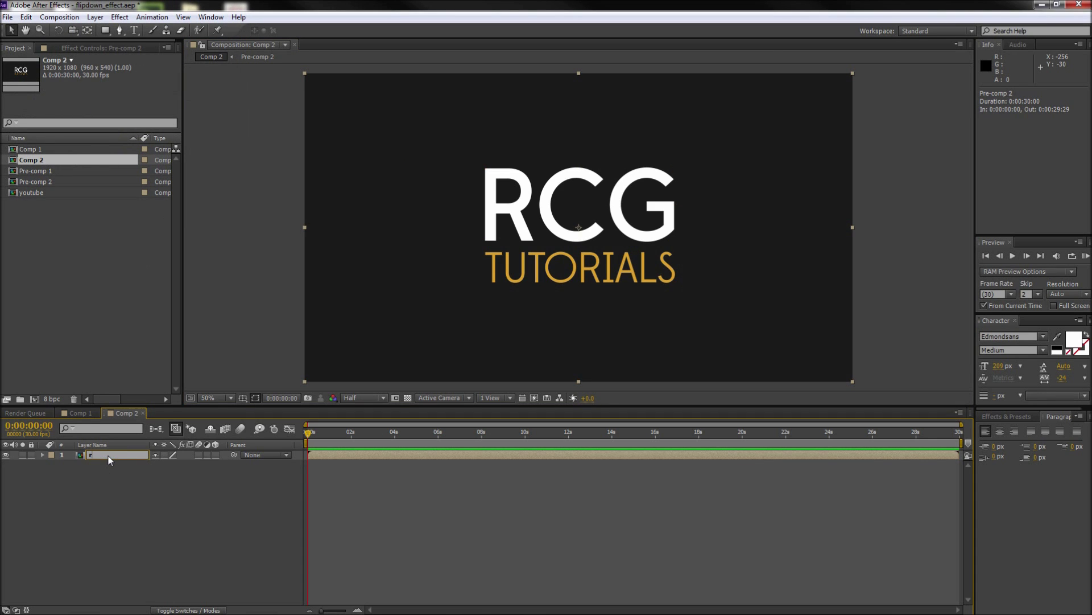
text(cgtutorials)
click(248, 374)
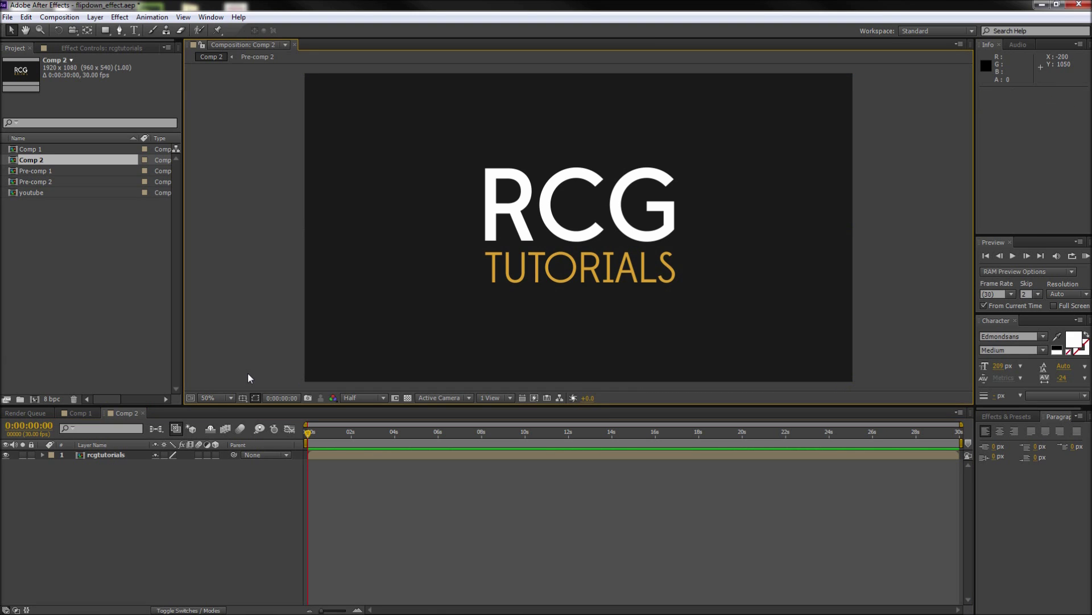
click(364, 341)
- Drag the rcgtutorials anchor point down to the bottom edge of the TUTORIALS line
scroll(589, 261, up, 4)
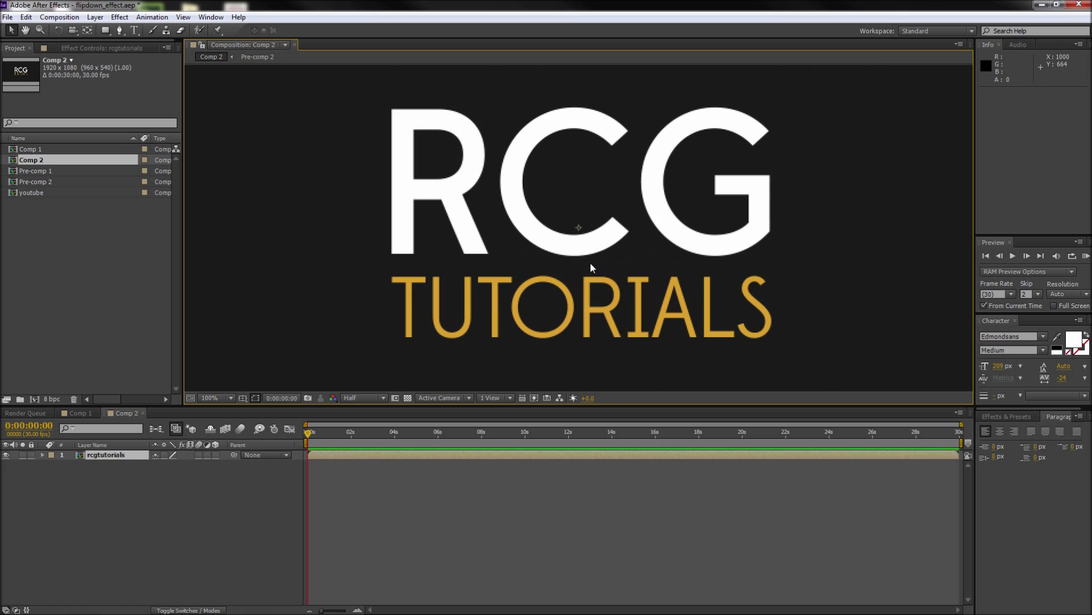
key(space)
drag(604, 311, 575, 210)
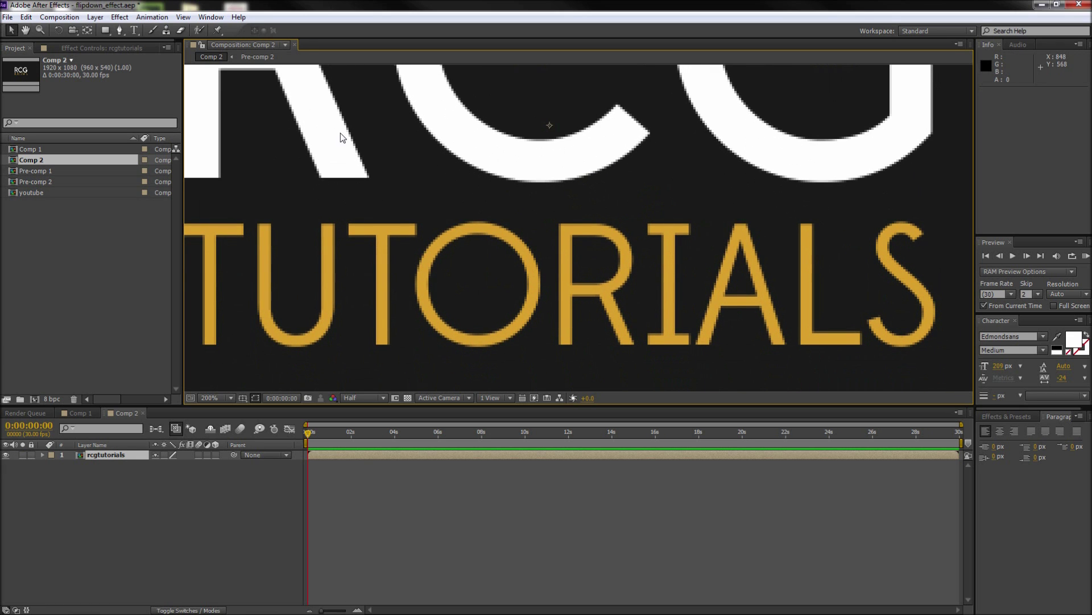
click(87, 31)
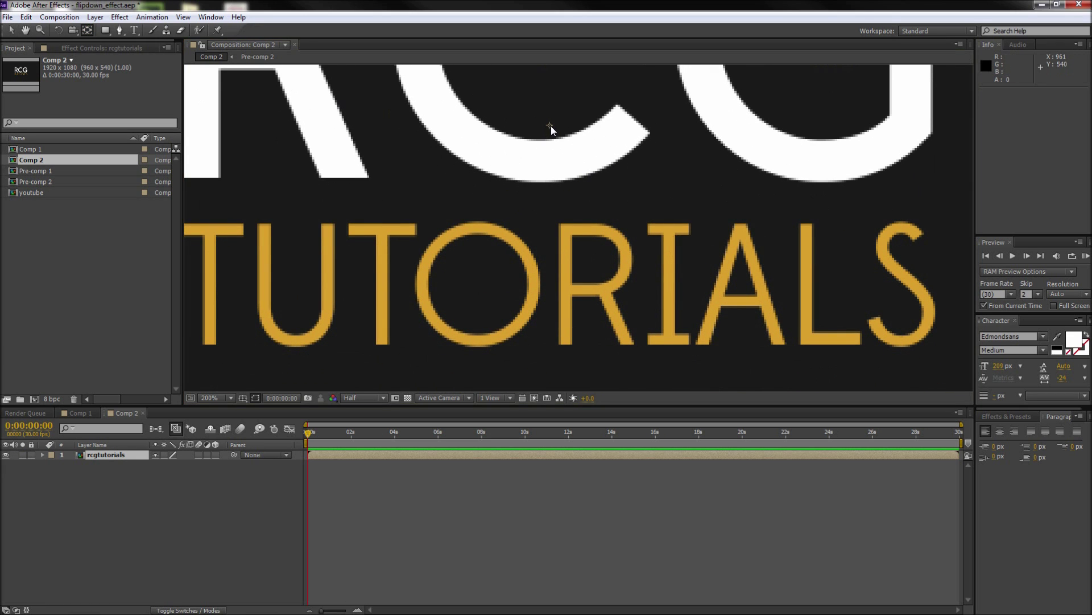
drag(551, 125, 565, 322)
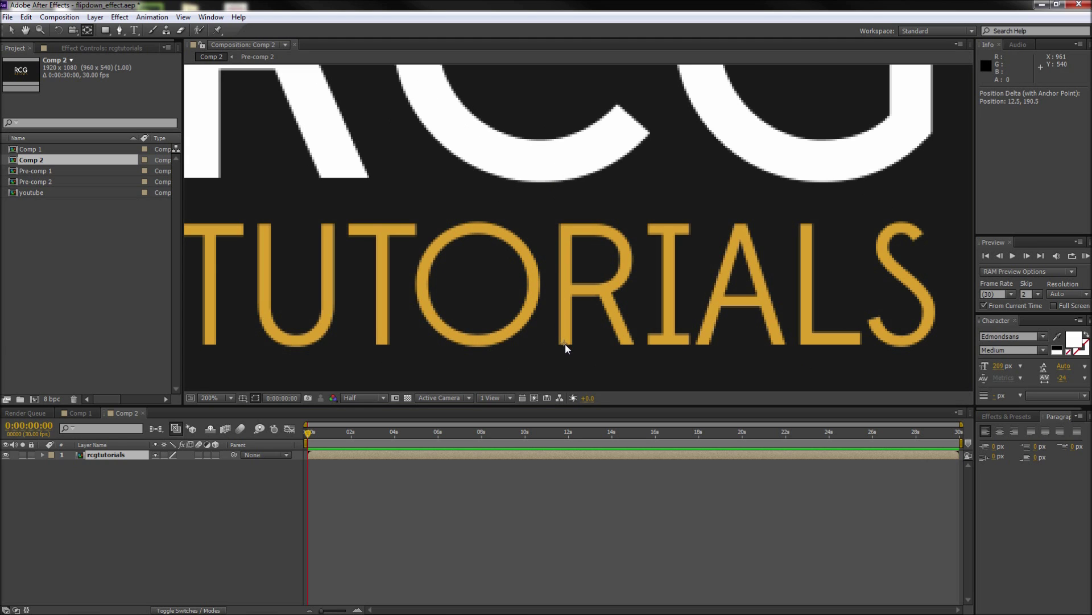
scroll(565, 343, down, 4)
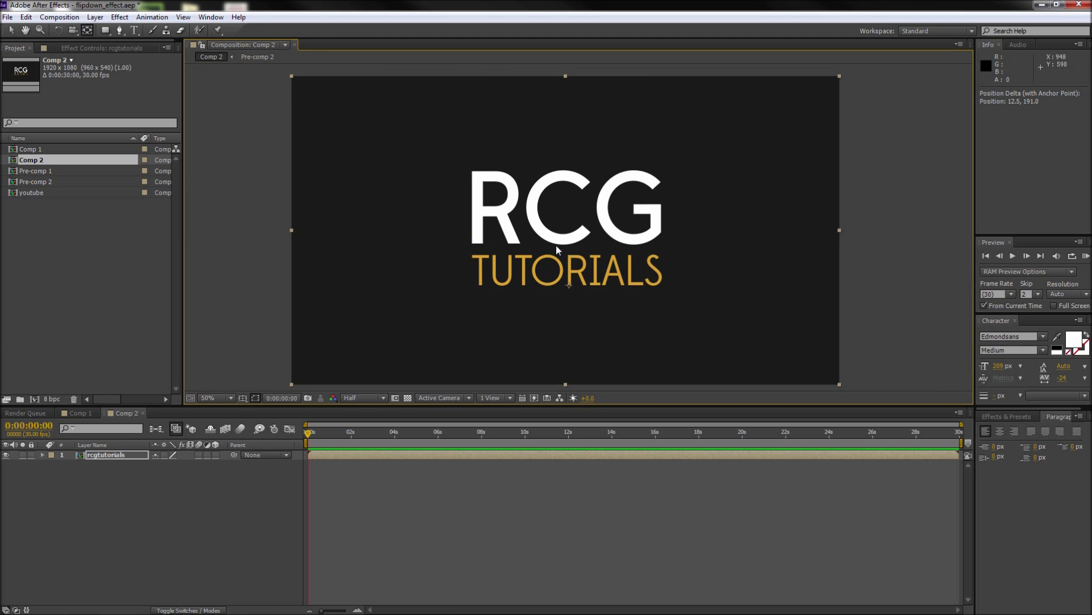
key(v)
- Make rcgtutorials 3D and key X Rotation from 0° at frame 0 to about 91° at frame 11
click(216, 455)
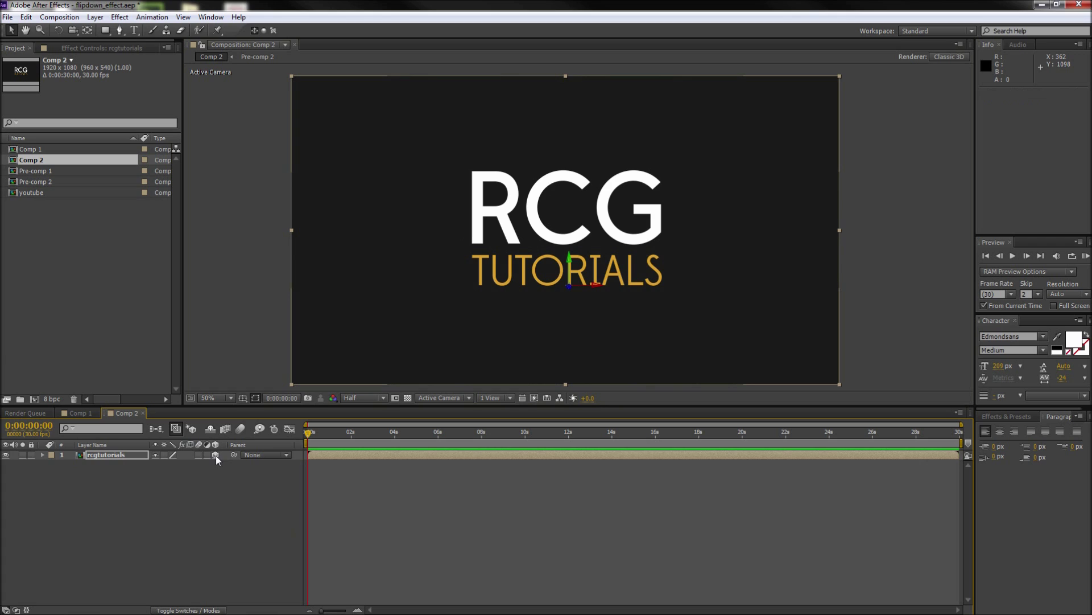
key(r)
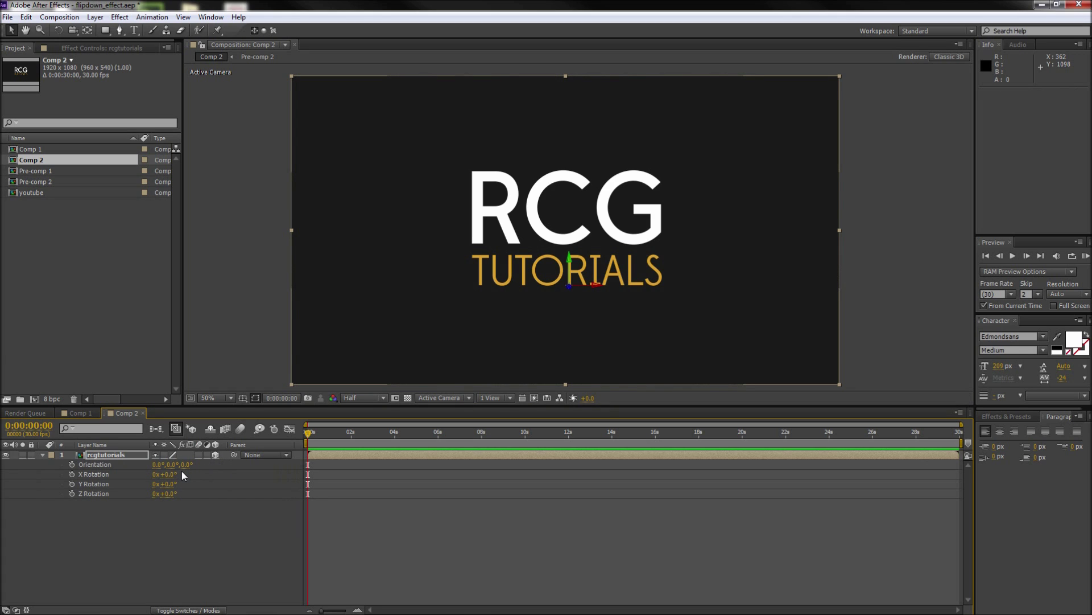
click(73, 474)
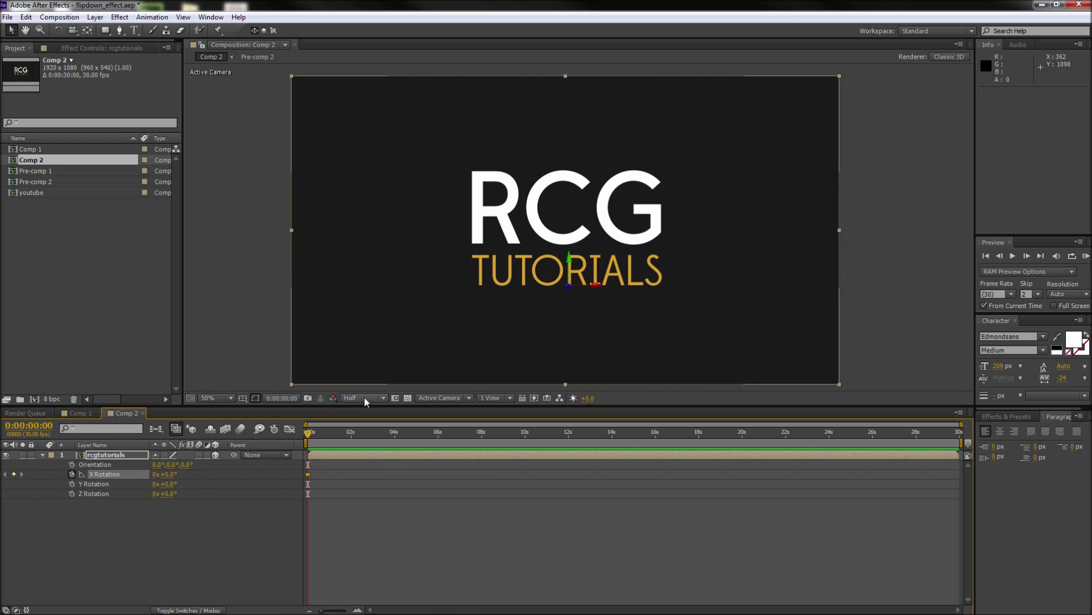
key(equal)
key(equal)
drag(308, 434, 341, 436)
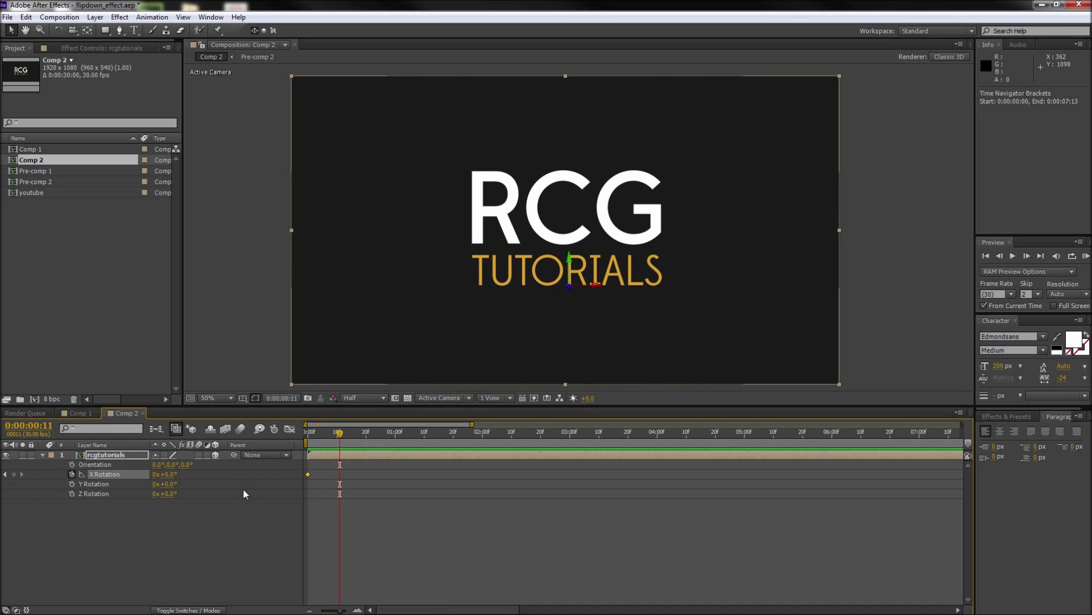
drag(169, 480, 217, 472)
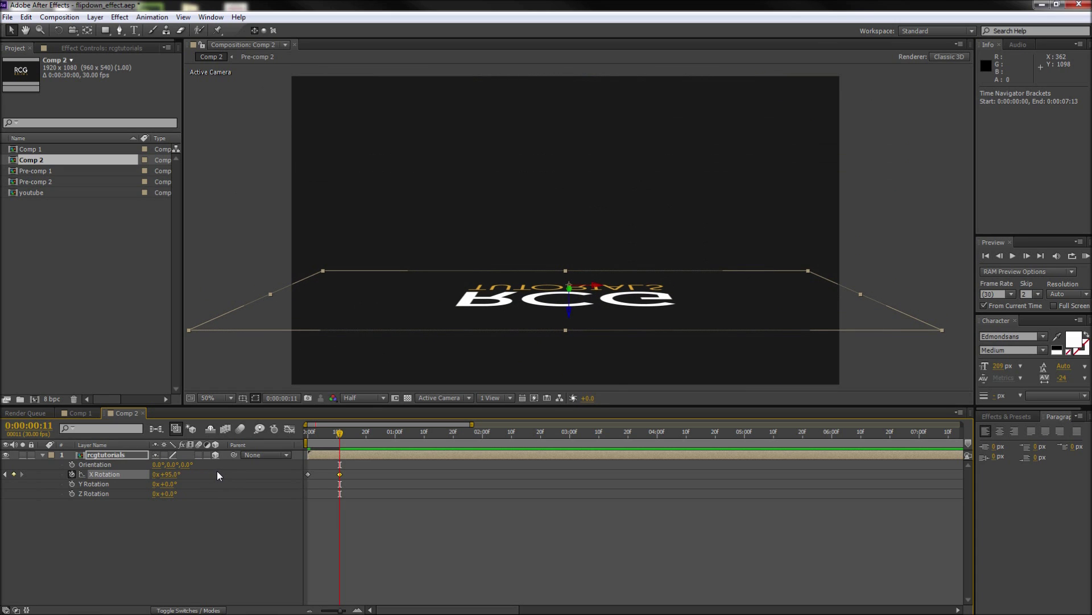
- Keyframe rcgtutorials Opacity to fade from 100% at frame 9 to 0% at frame 11
key(shift+t)
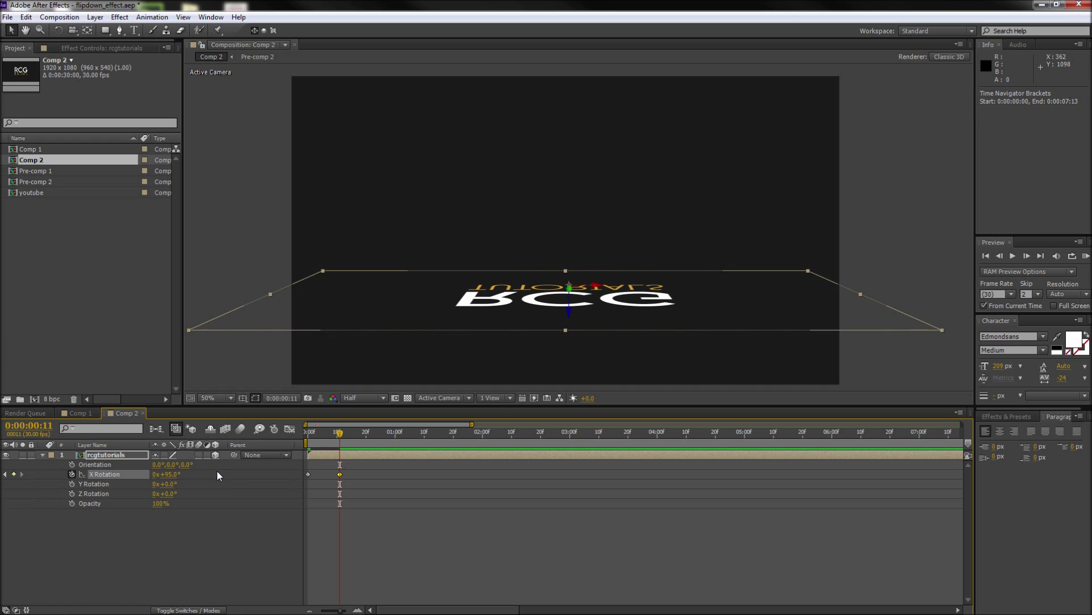
click(73, 503)
drag(340, 434, 334, 436)
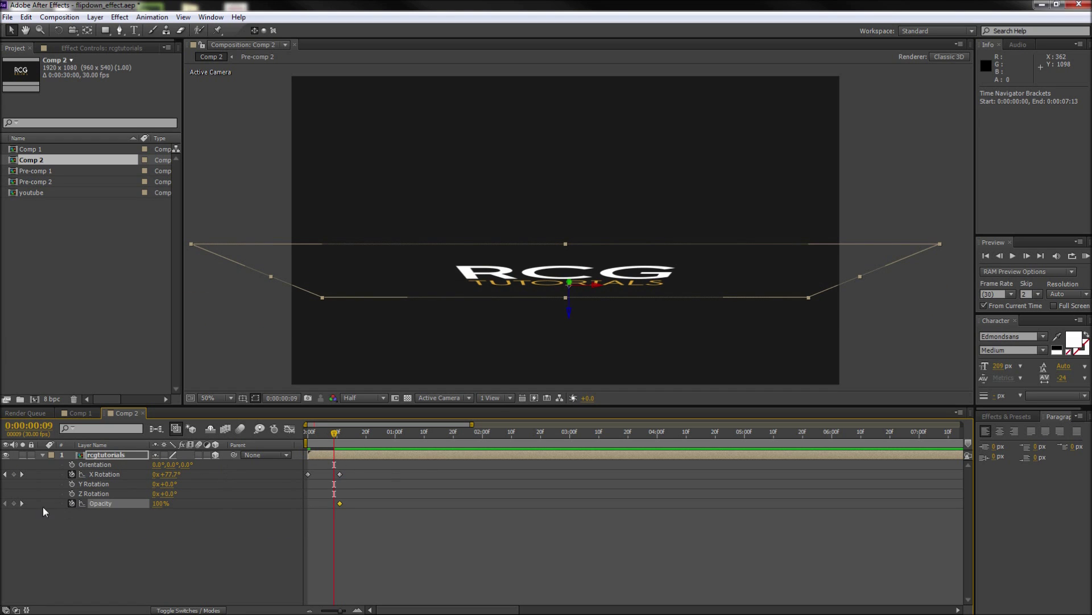
click(13, 503)
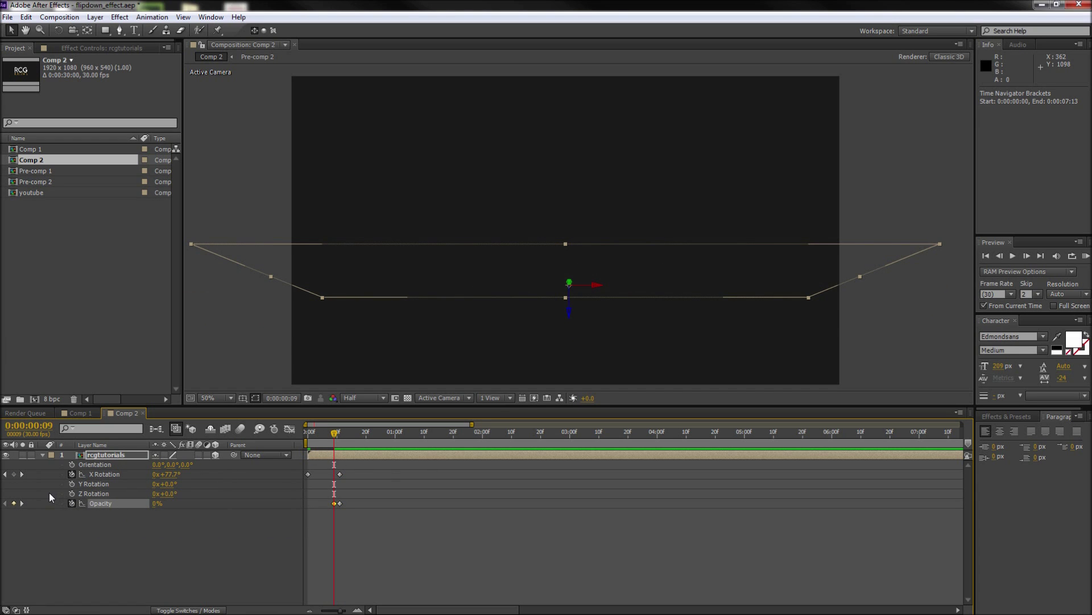
key(ctrl+z)
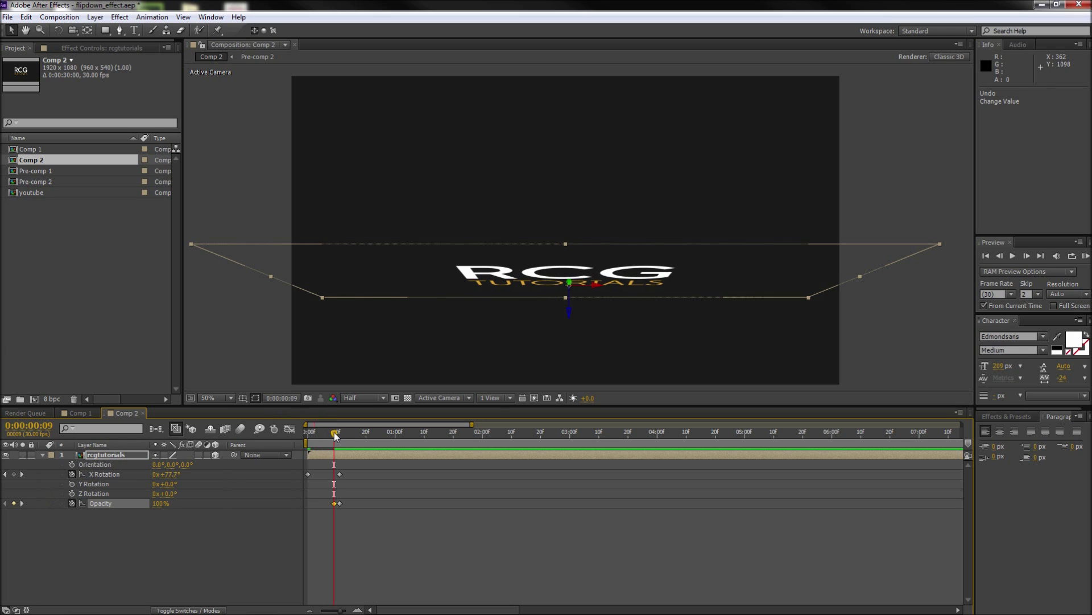
drag(333, 434, 340, 432)
drag(153, 503, 46, 493)
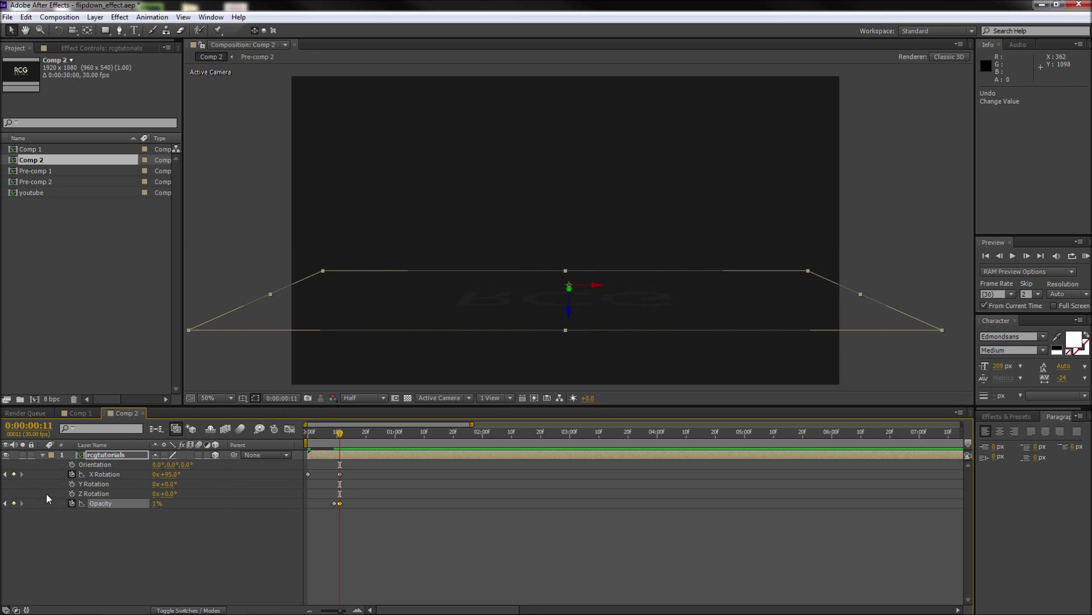
mouse_move(340, 433)
mouse_down()
mouse_move(309, 434)
mouse_move(344, 436)
mouse_up()
- Copy TUTORIALS from Pre-comp 2, paste it into Comp 2, and select its text for editing
double_click(121, 458)
click(114, 468)
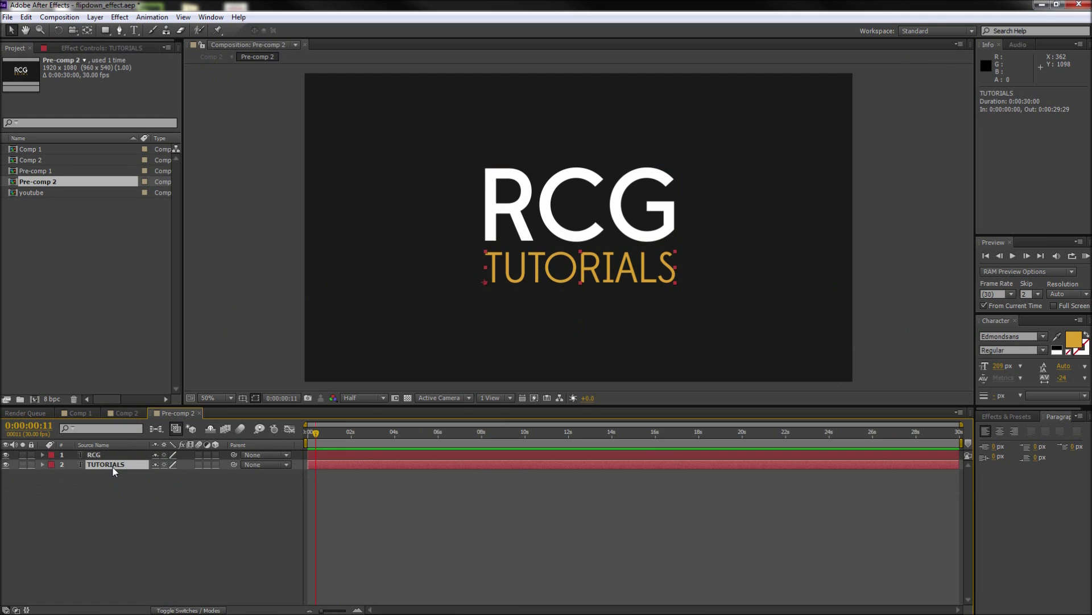
key(ctrl+c)
click(130, 414)
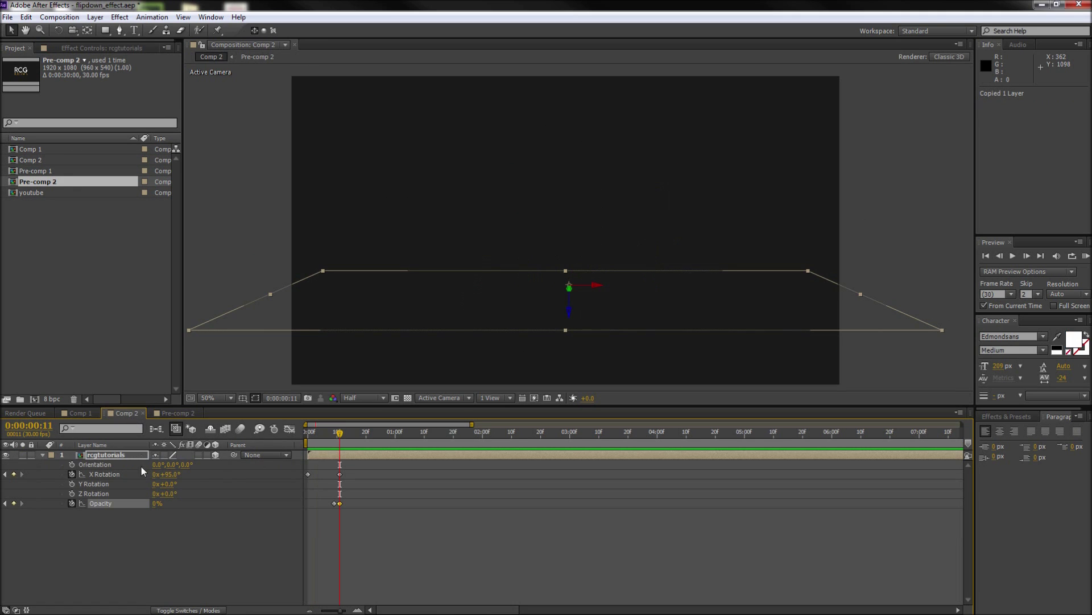
key(ctrl+v)
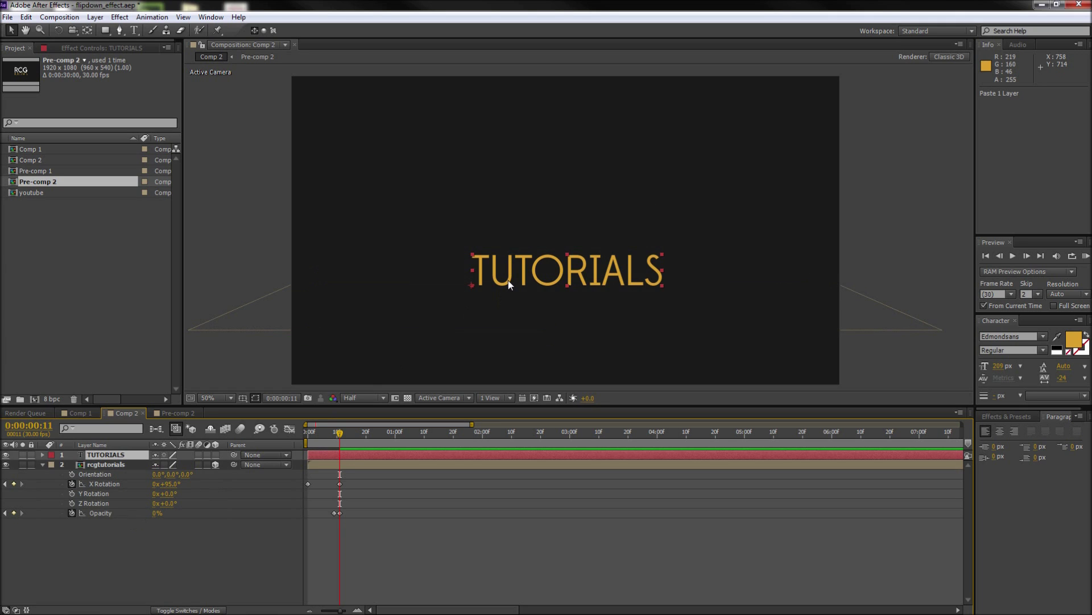
key(ctrl+t)
double_click(526, 273)
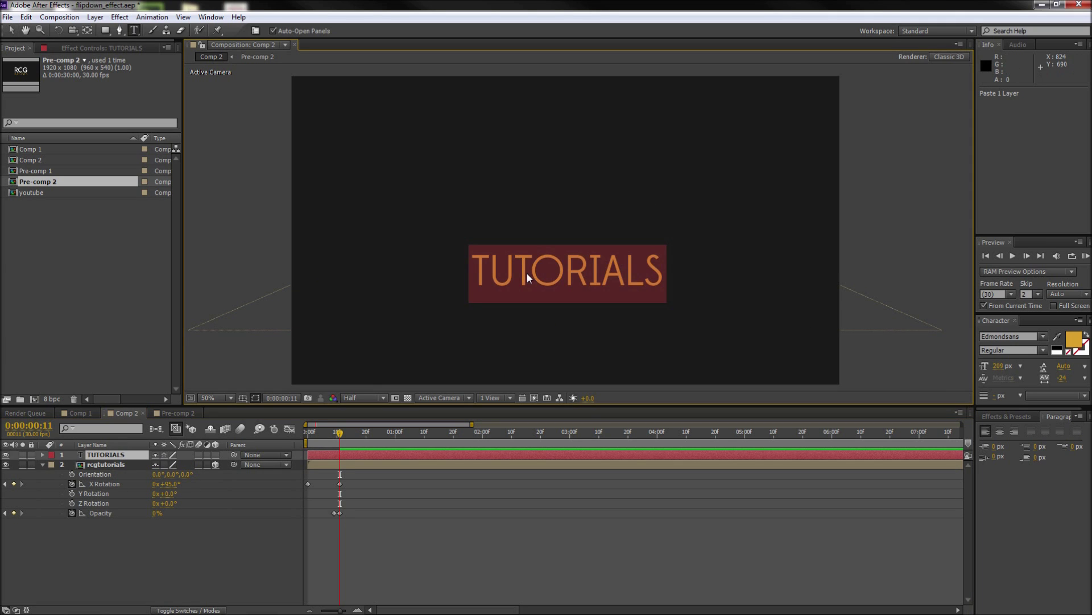
- Replace the text with ON, align it over the logo at frame 5, and make it 3D
text(ON)
double_click(497, 267)
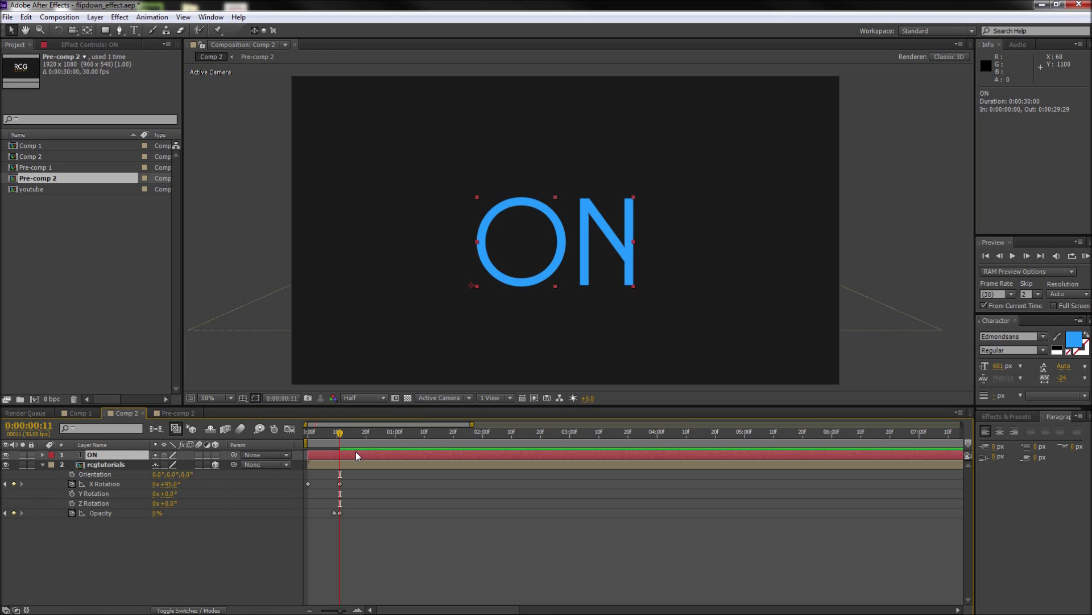
drag(339, 433, 322, 433)
drag(560, 232, 563, 233)
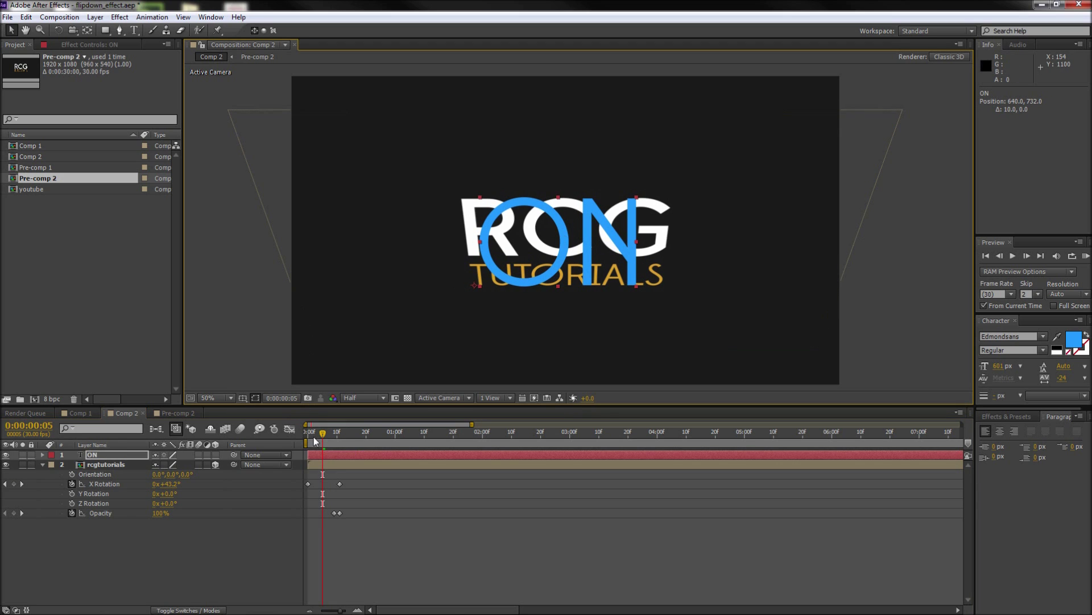
drag(323, 434, 339, 435)
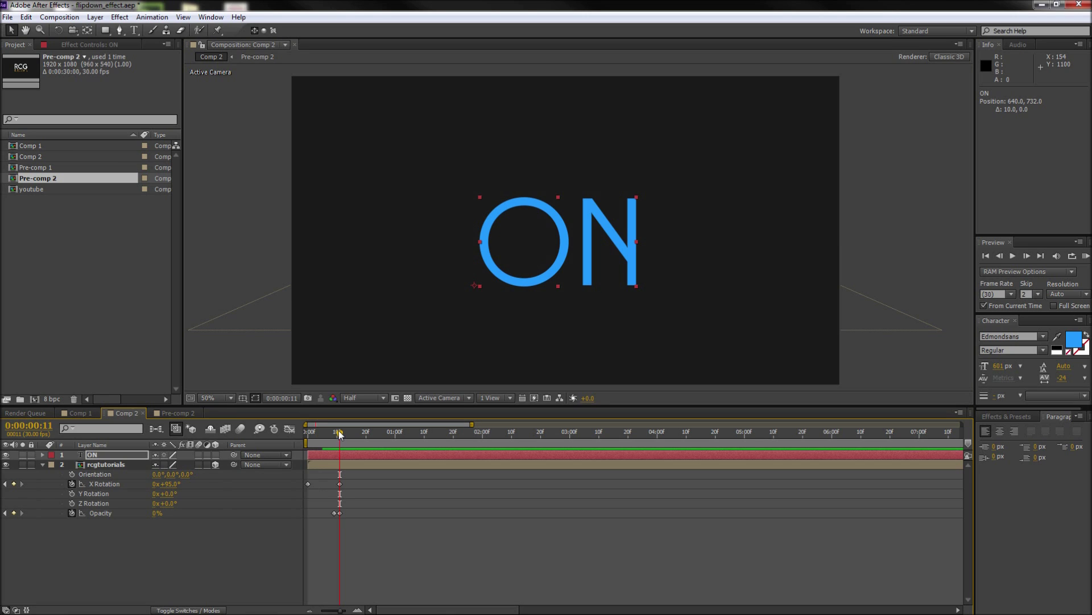
click(215, 455)
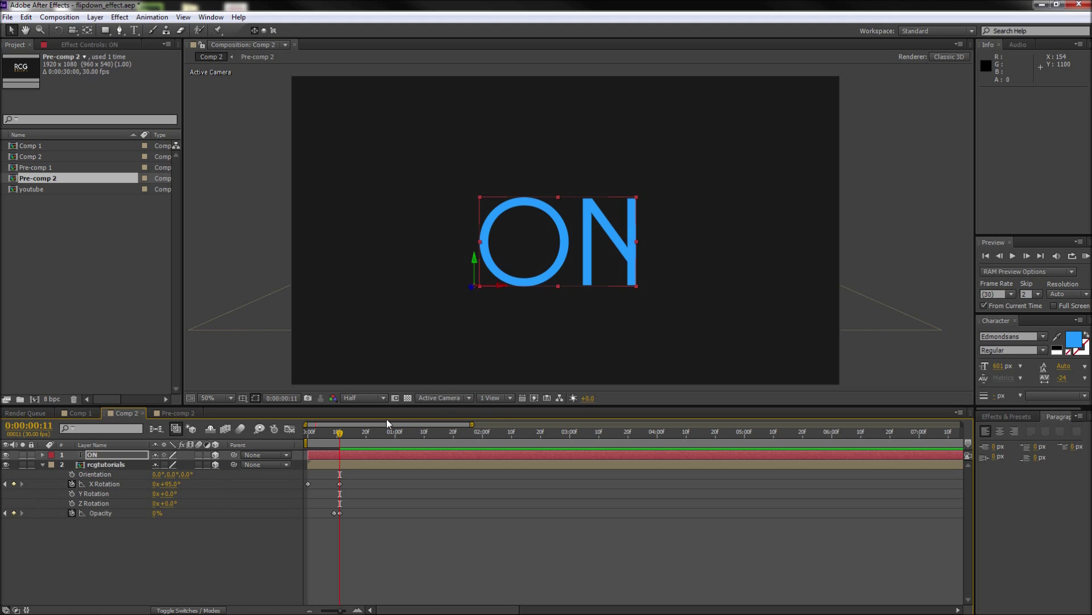
- Add X Rotation and Opacity keyframes for ON at frame 0 and frame 11
drag(340, 434, 308, 434)
key(r)
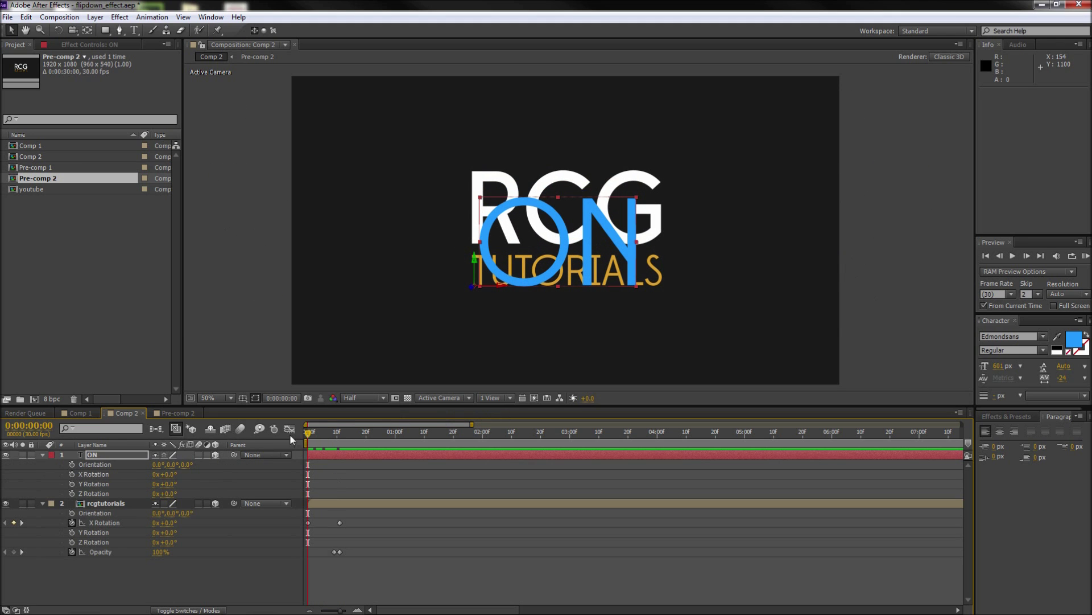
click(71, 474)
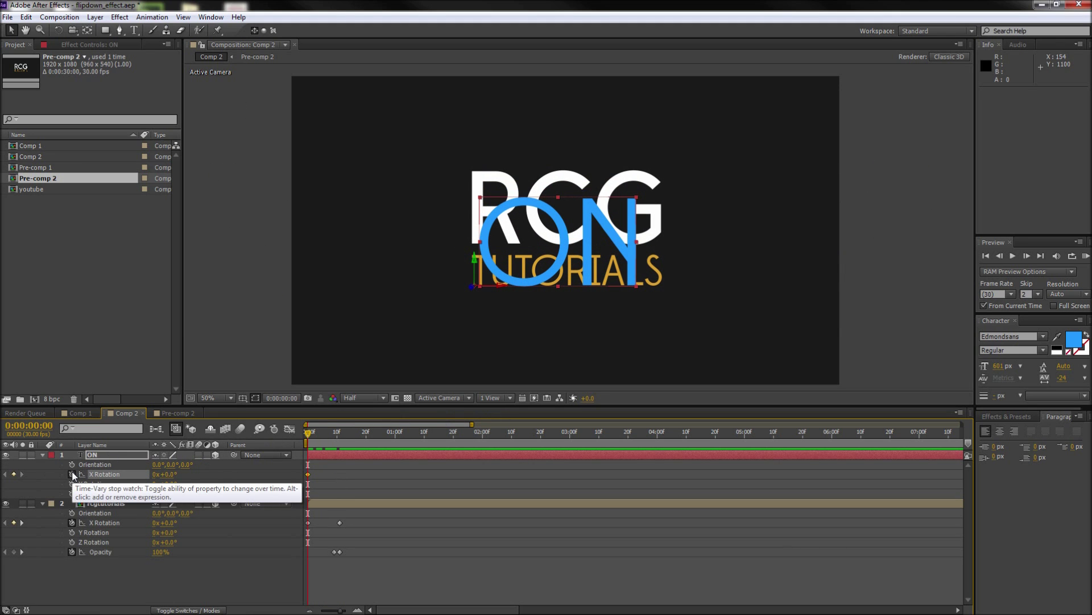
key(shift+t)
click(72, 503)
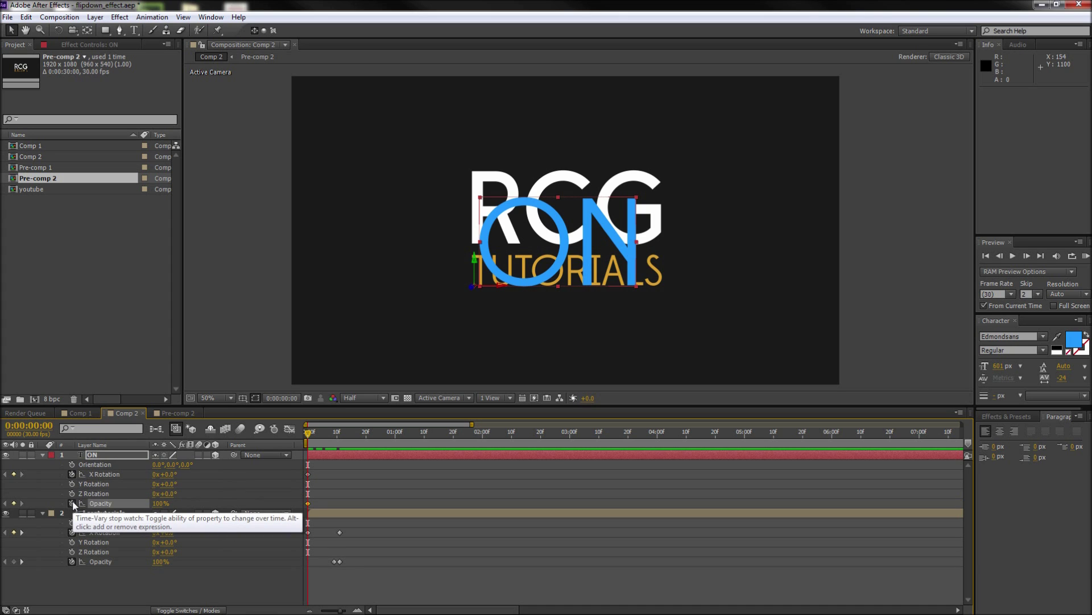
drag(316, 433, 339, 437)
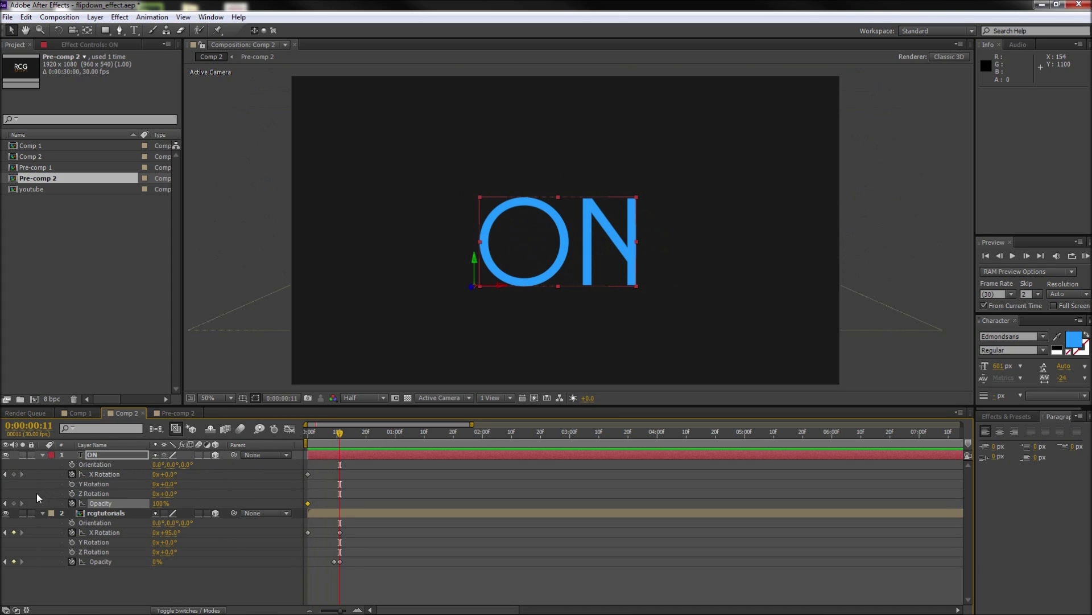
click(14, 503)
click(13, 474)
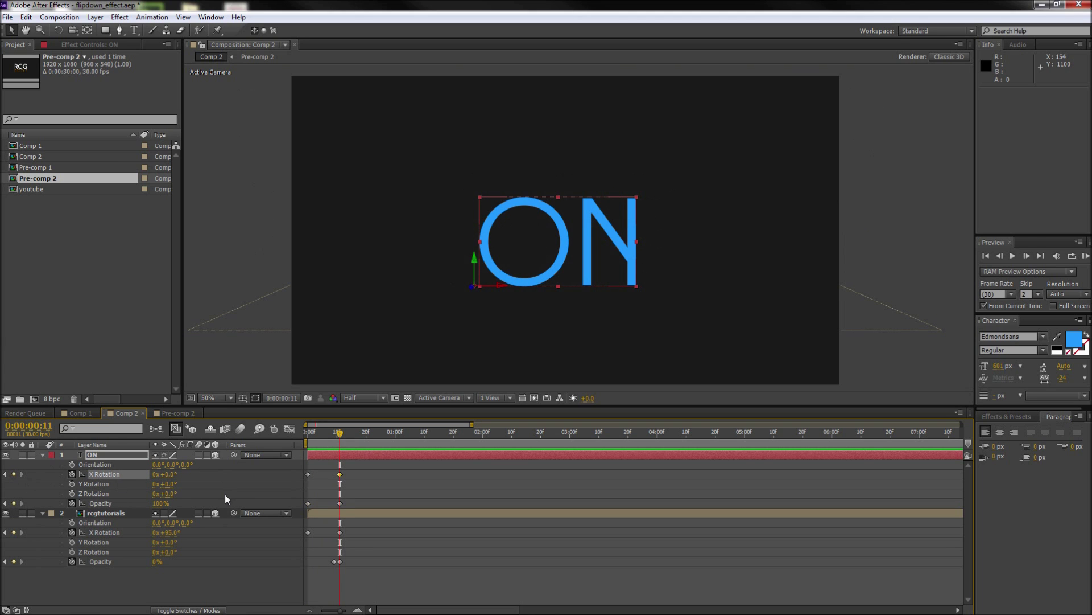
- At frame 0, set ON's X Rotation to -92° and Opacity to 0%
click(318, 436)
drag(313, 439, 302, 442)
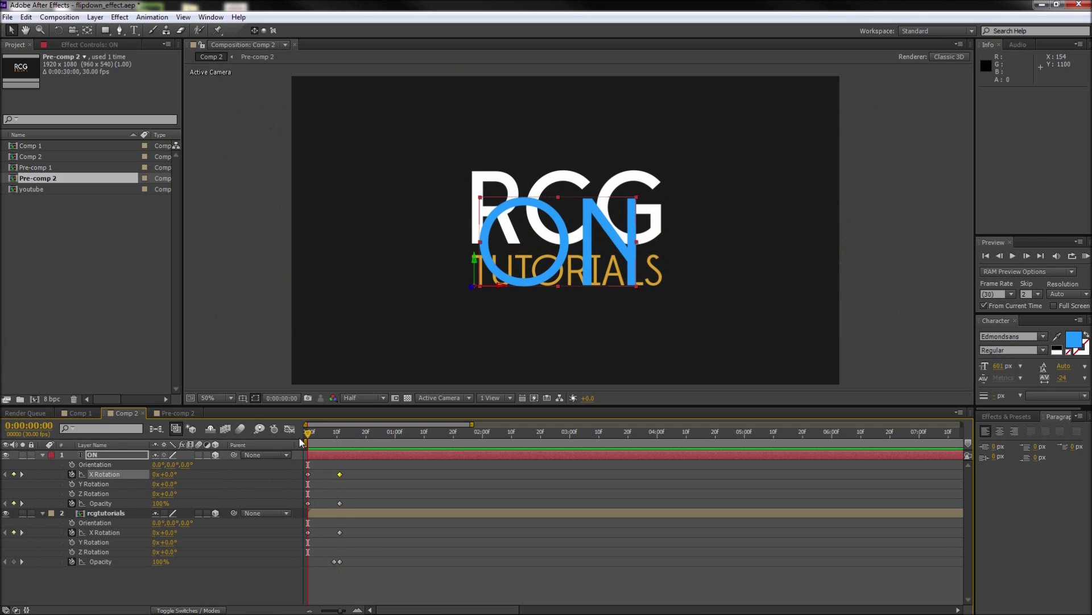
drag(170, 473, 120, 478)
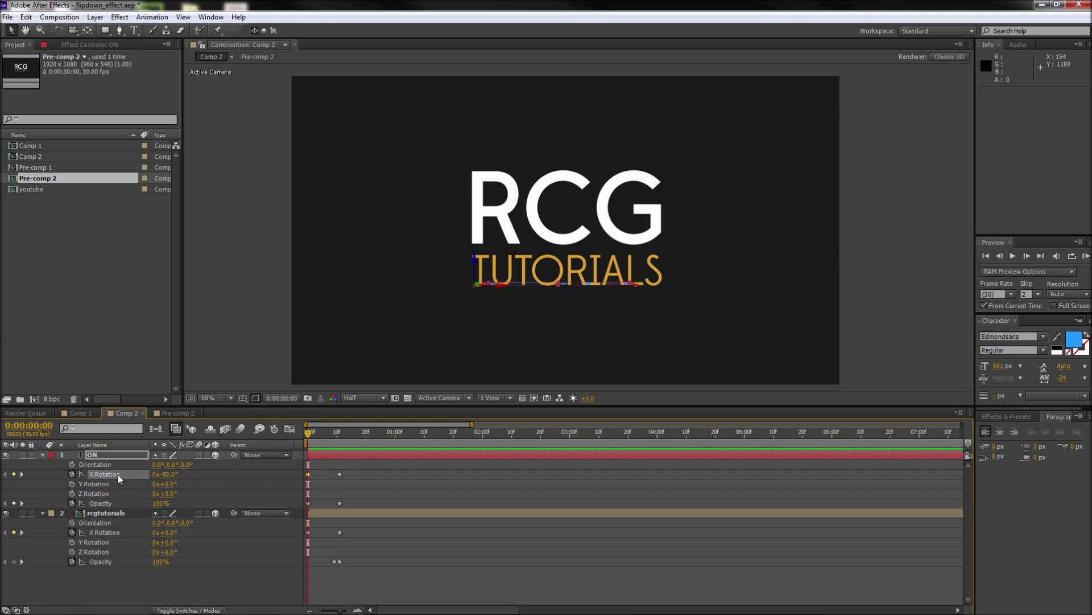
click(308, 503)
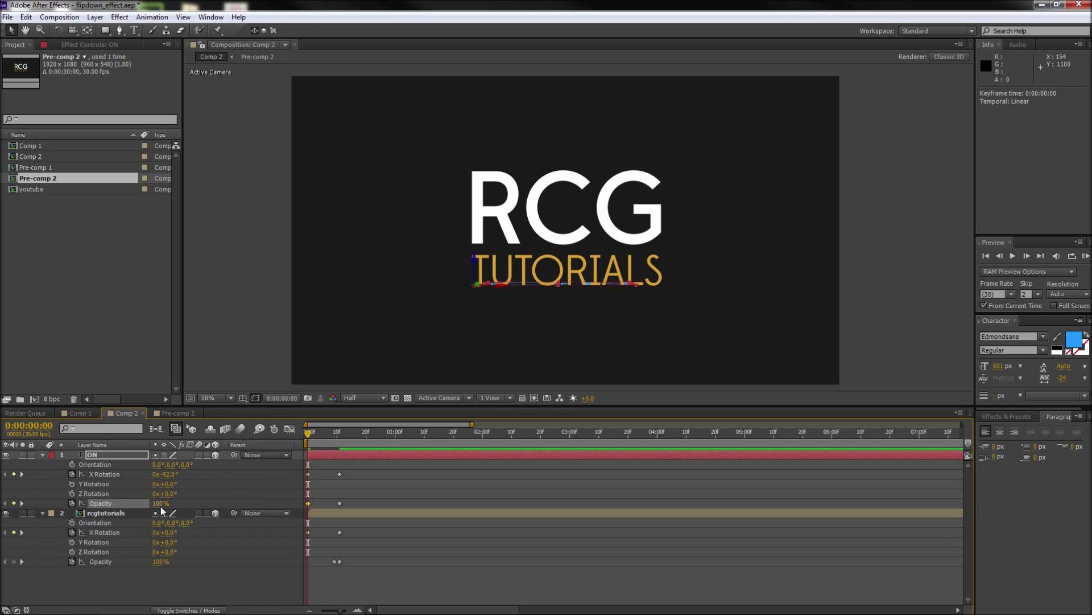
drag(160, 506, 77, 506)
click(311, 432)
- Add an X Rotation hold keyframe for ON at 0:00:00:25
drag(310, 436, 378, 437)
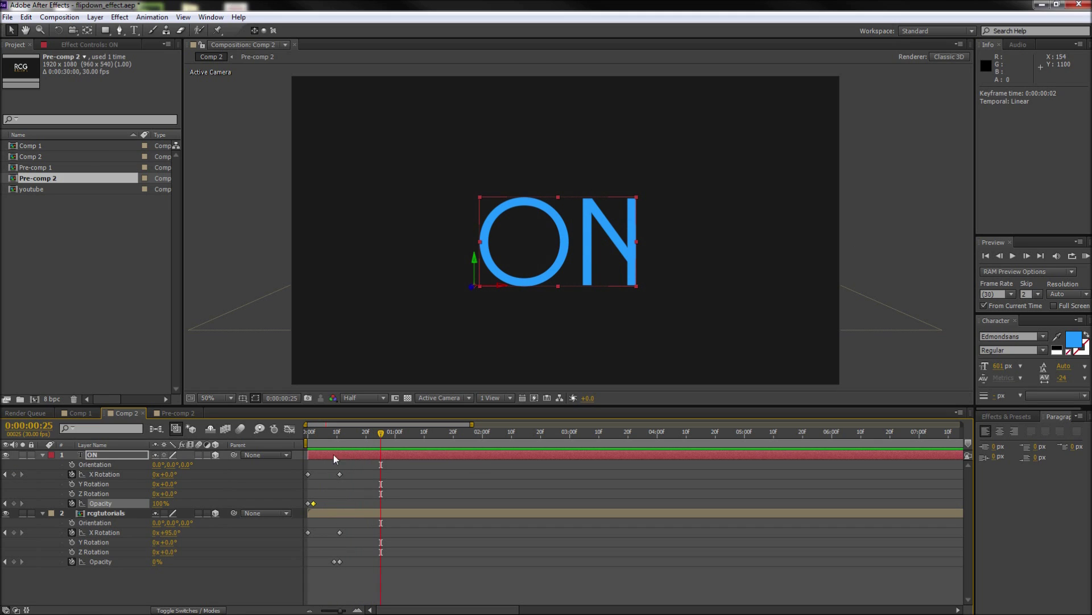
click(14, 474)
click(395, 439)
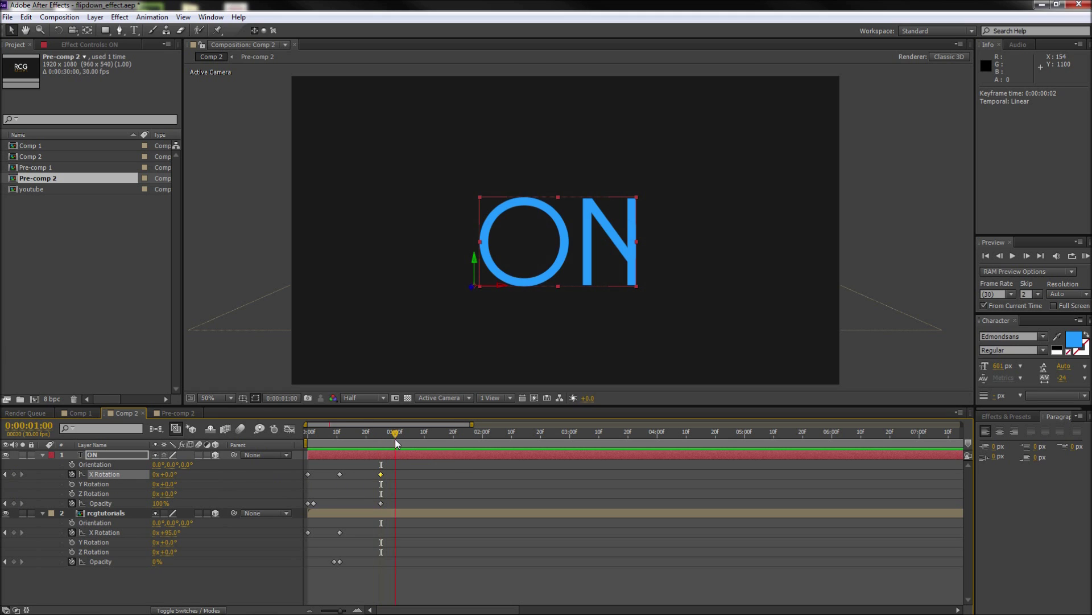
drag(408, 444, 414, 449)
- At 0:00:01:07, rotate ON forward to about 90° and fade its Opacity to 0%
click(14, 503)
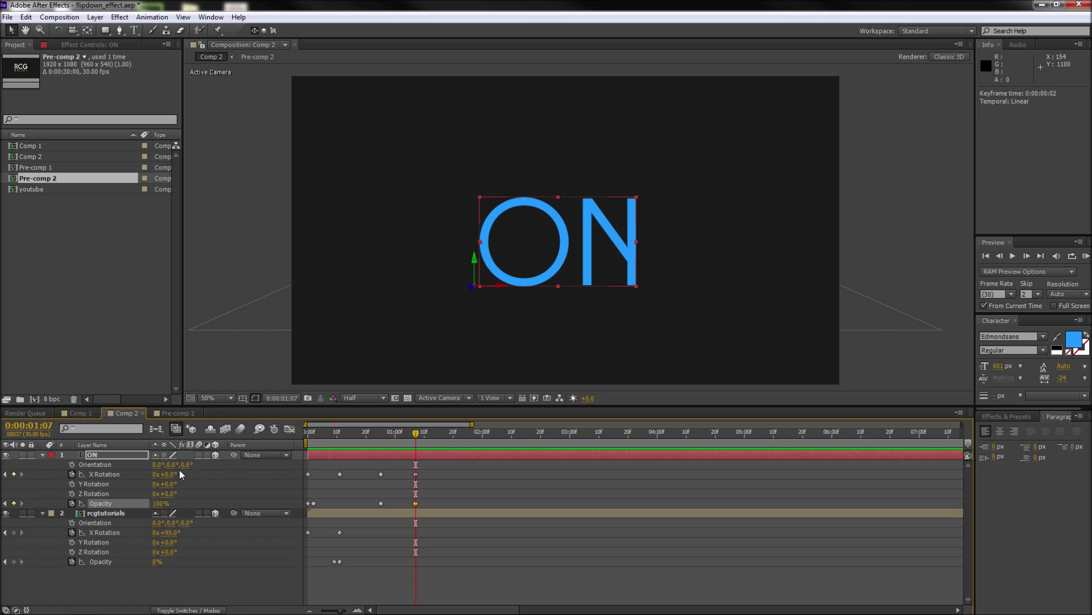
mouse_move(179, 474)
mouse_down()
mouse_move(169, 472)
mouse_move(228, 474)
mouse_up()
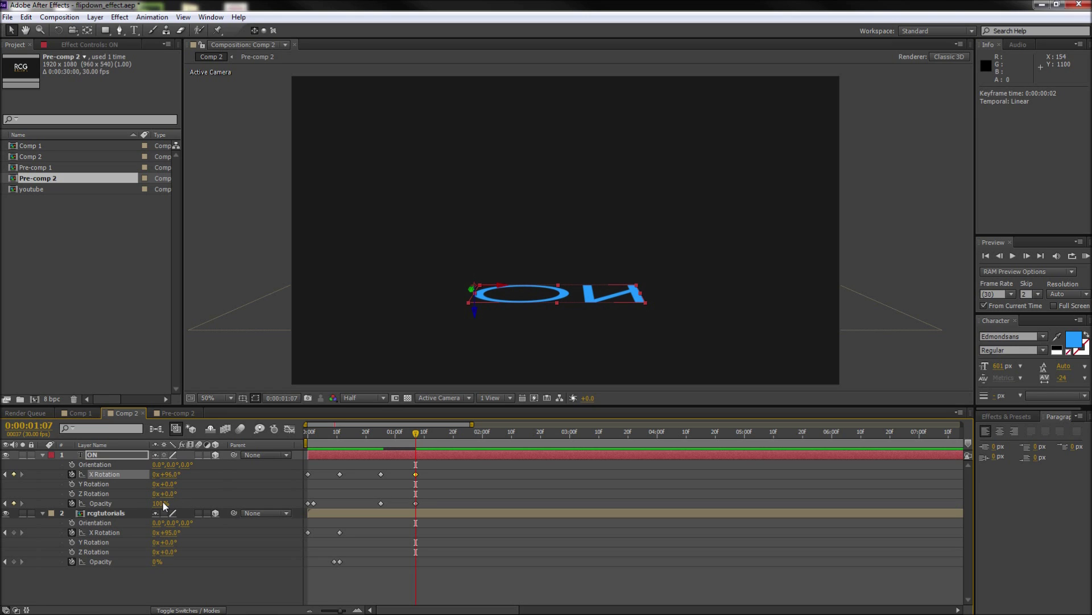
drag(163, 500, 87, 498)
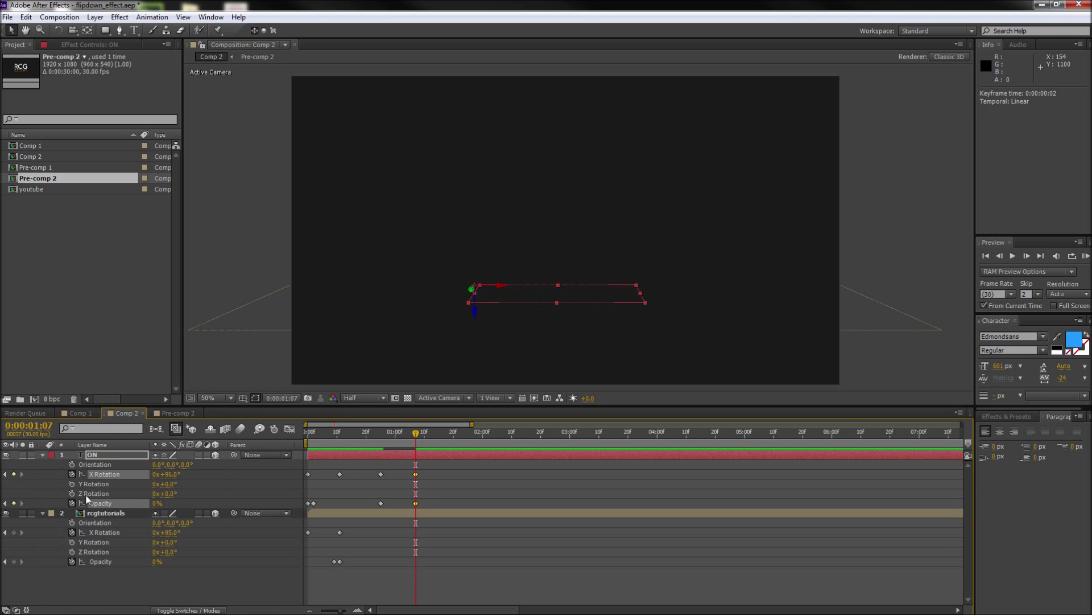
click(313, 495)
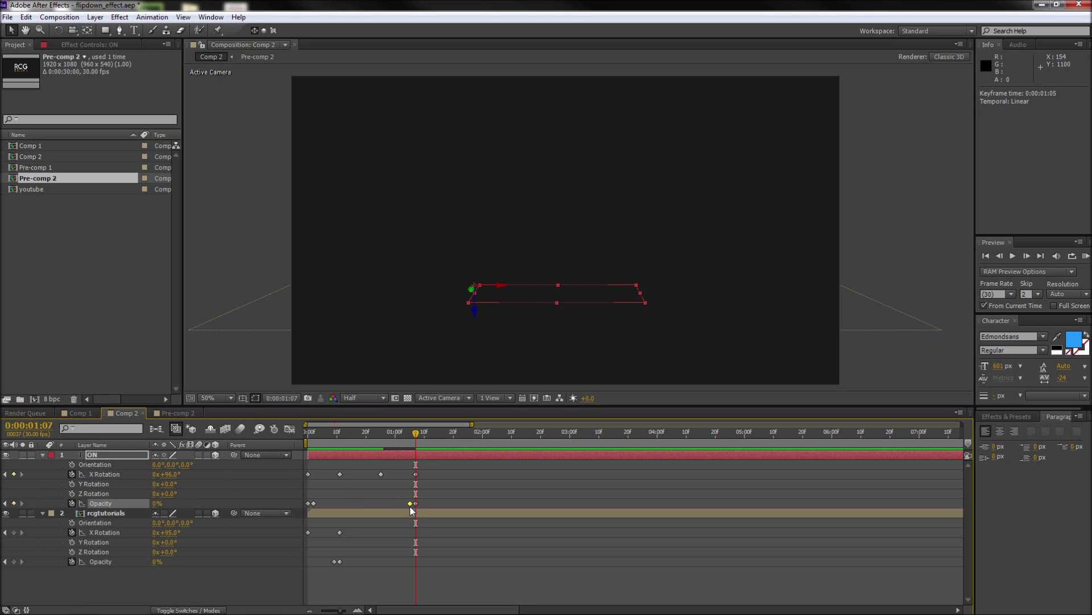
mouse_move(412, 437)
mouse_down()
mouse_move(356, 440)
mouse_move(417, 443)
mouse_up()
- Copy the TUTORIALS layer from the rcgtutorials pre-comp into Comp 2, above ON
double_click(114, 511)
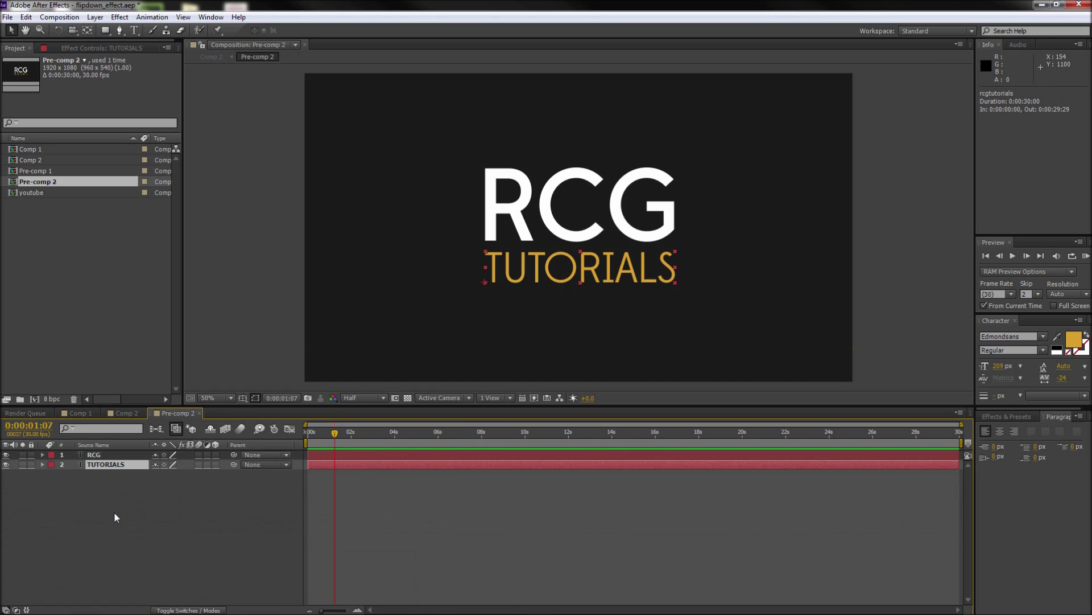
key(ctrl+c)
click(120, 413)
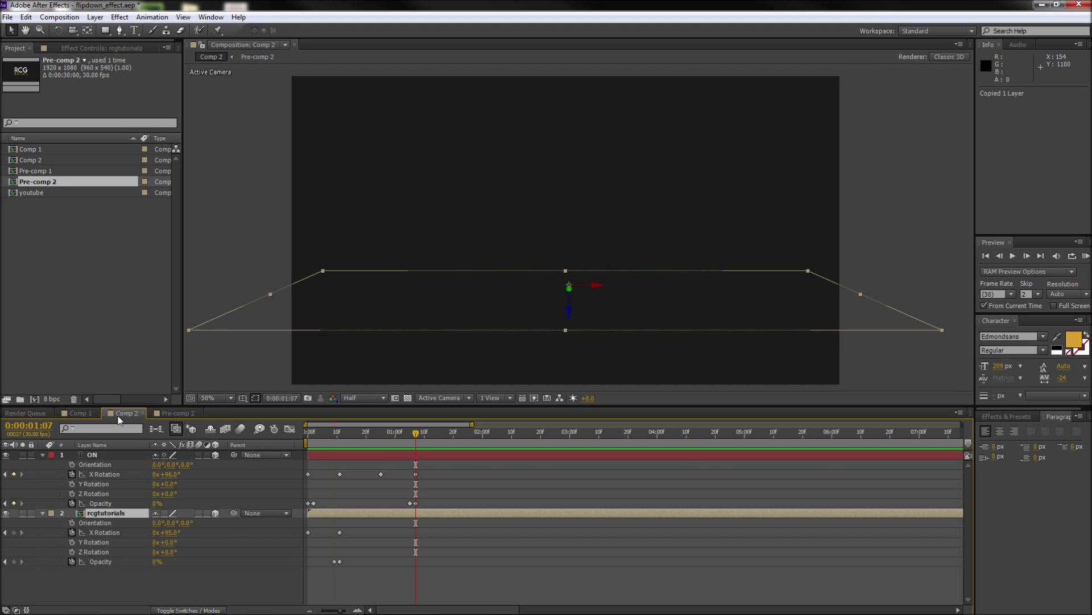
key(ctrl+v)
drag(105, 513, 104, 453)
- Retype the pasted text as TUBE, then duplicate it and move the copy up
key(ctrl+t)
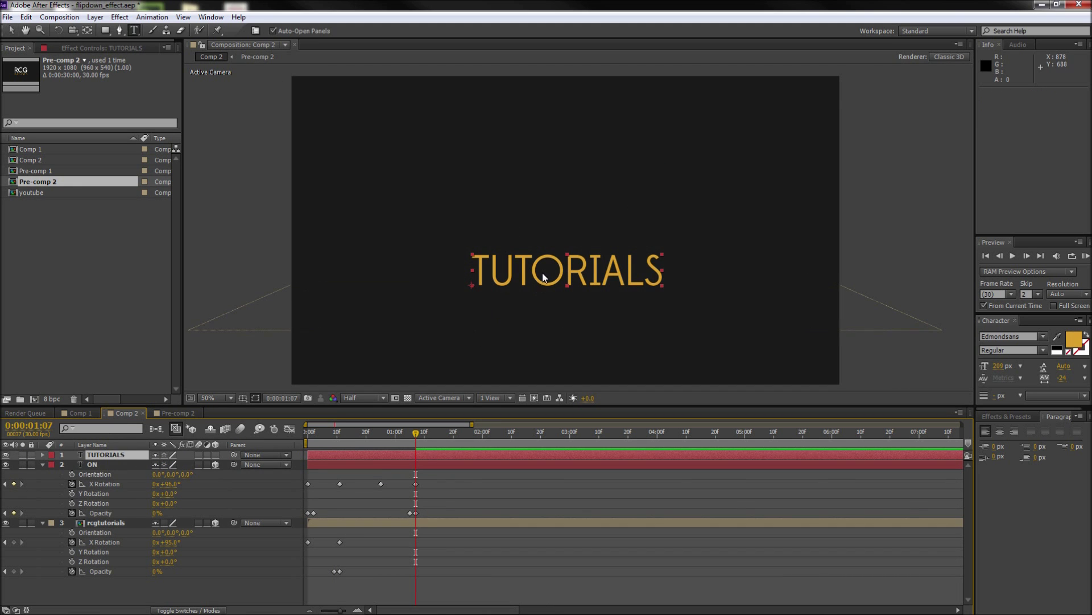
double_click(542, 272)
text(TUBE)
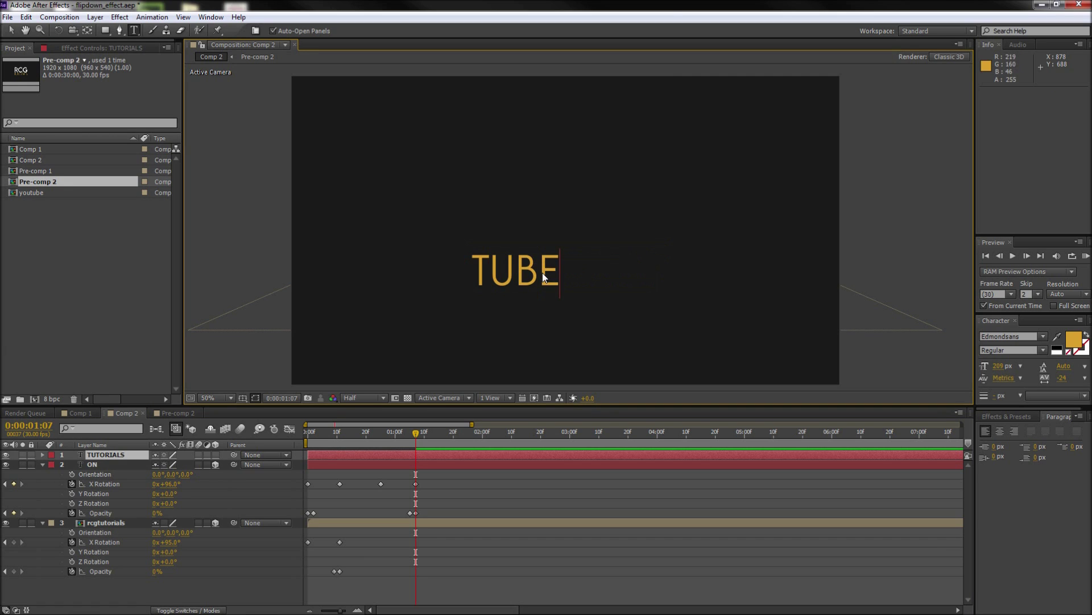
key(KP_Enter)
key(ctrl+d)
key(v)
drag(494, 261, 493, 230)
- Shift the stacked YOU and TUBE layers right to line up with ON
key(ctrl+t)
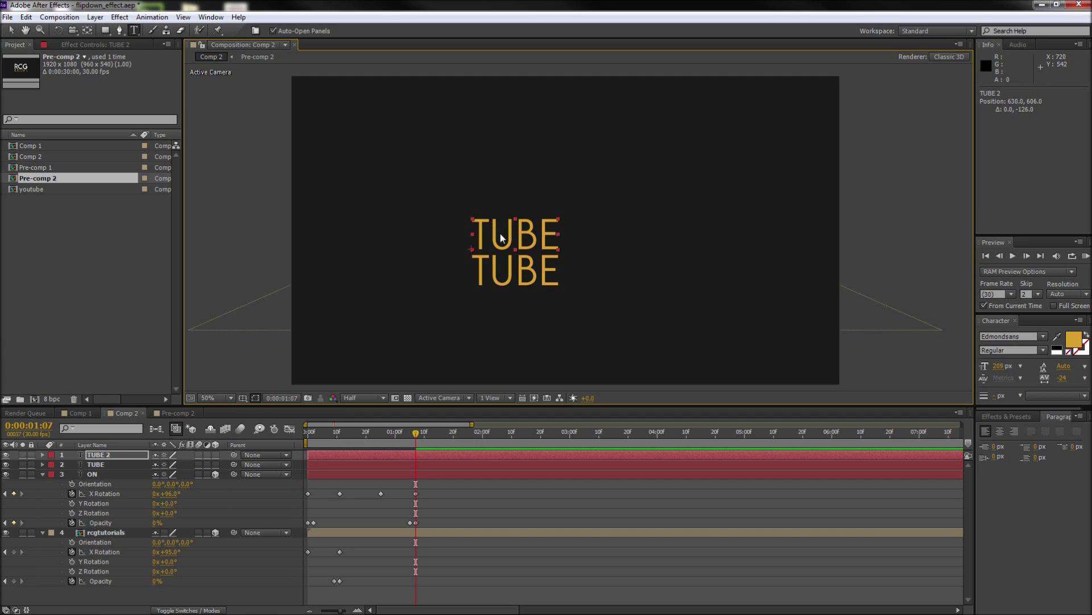
double_click(503, 234)
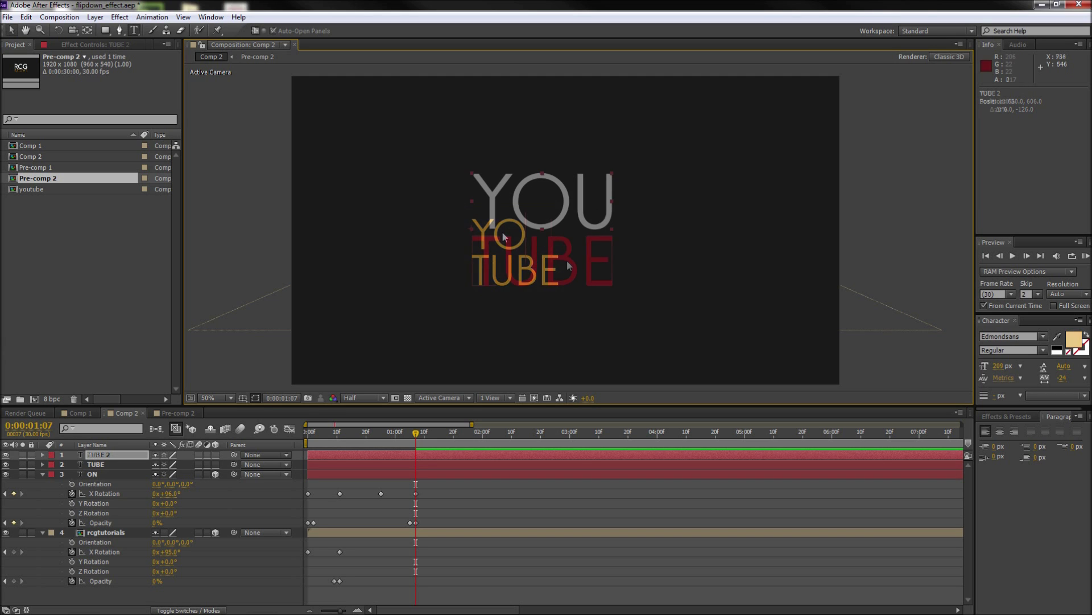
shift+click(549, 278)
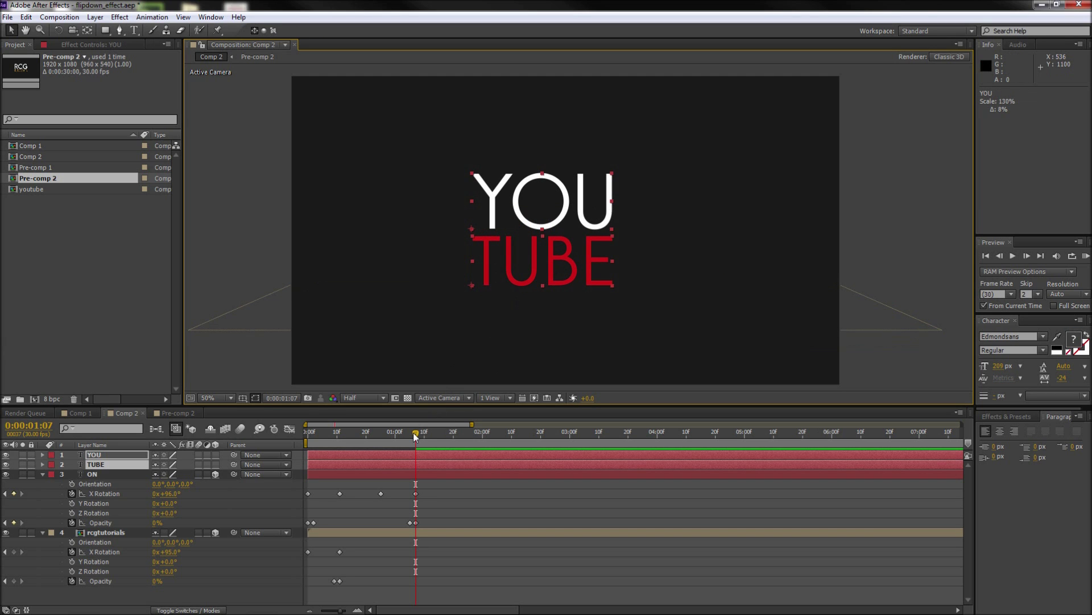
drag(416, 436, 392, 435)
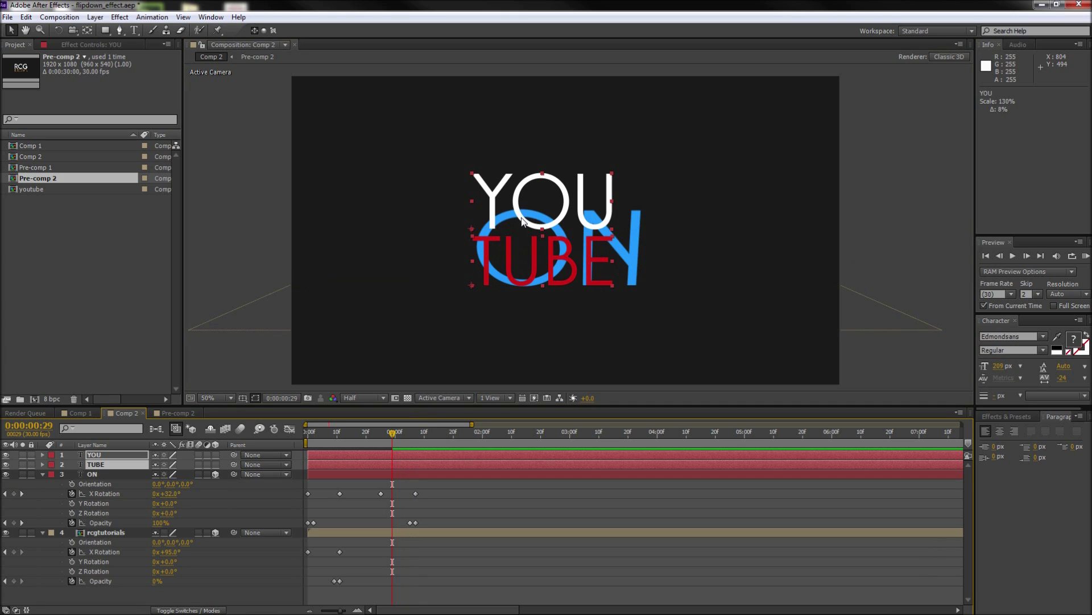
drag(522, 221, 536, 222)
drag(392, 432, 417, 434)
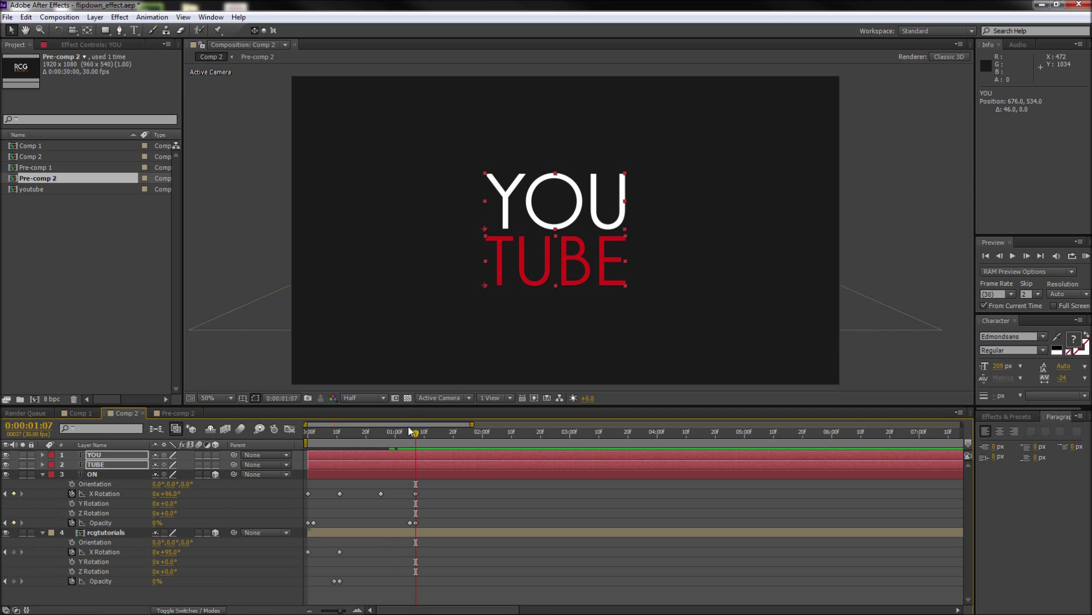
- Pre-compose the YOU and TUBE layers into one layer named youtube
click(95, 17)
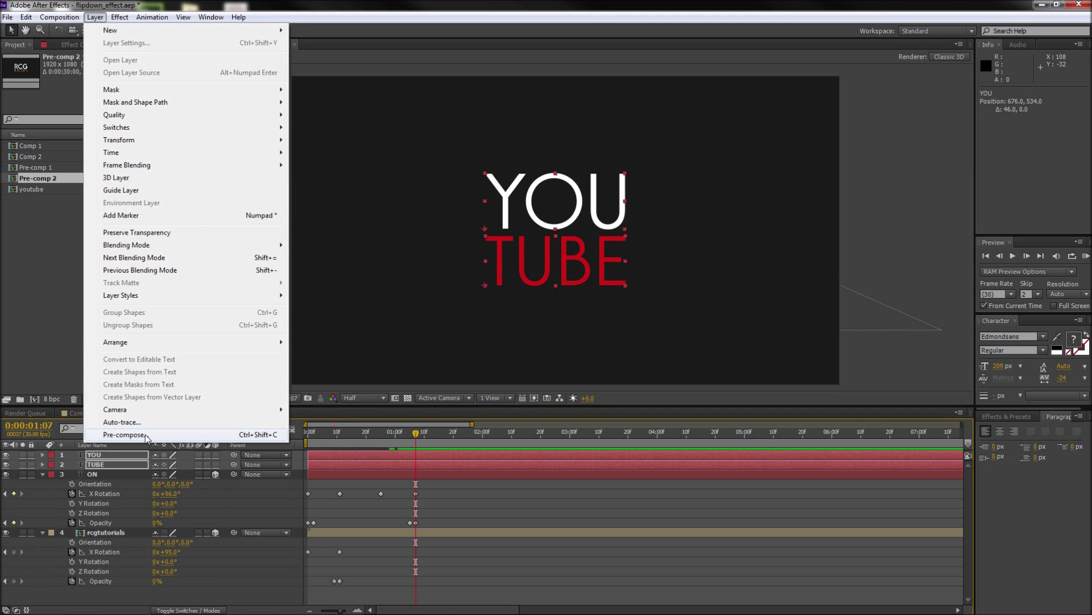
click(124, 434)
drag(104, 19, 379, 184)
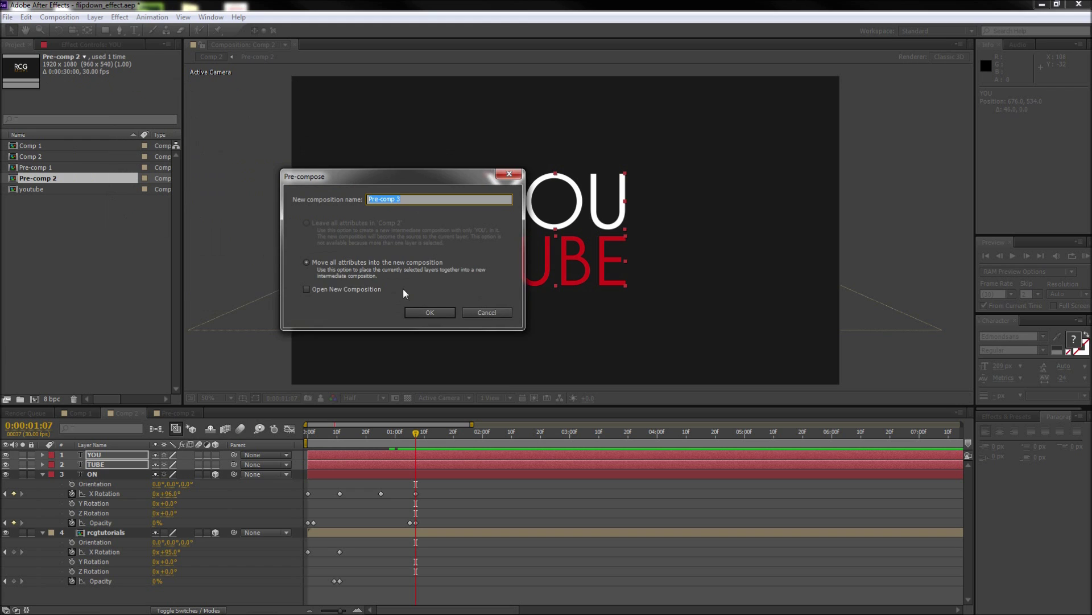
click(413, 309)
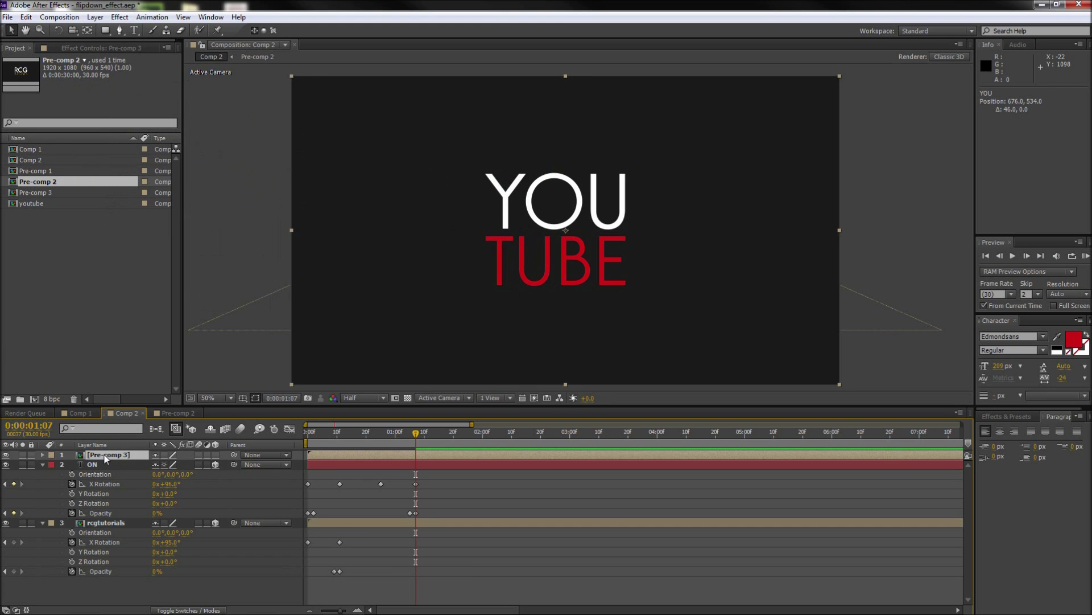
key(Return)
text(youtube)
key(Return)
- Move youtube's anchor point down to the base of TUBE and reveal its rotation and opacity
key(slash)
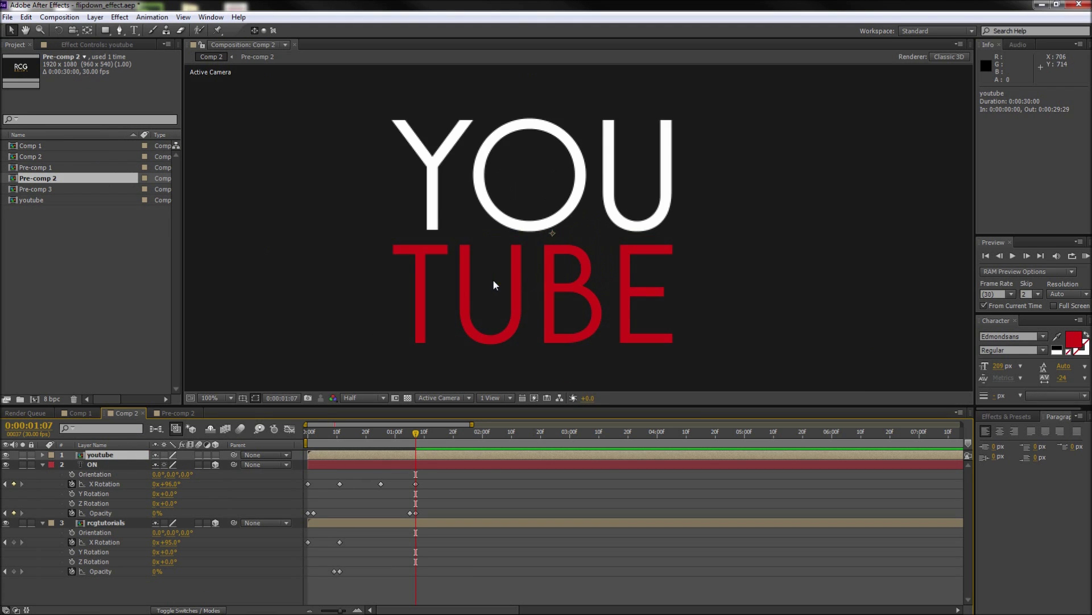
scroll(493, 279, up, 2)
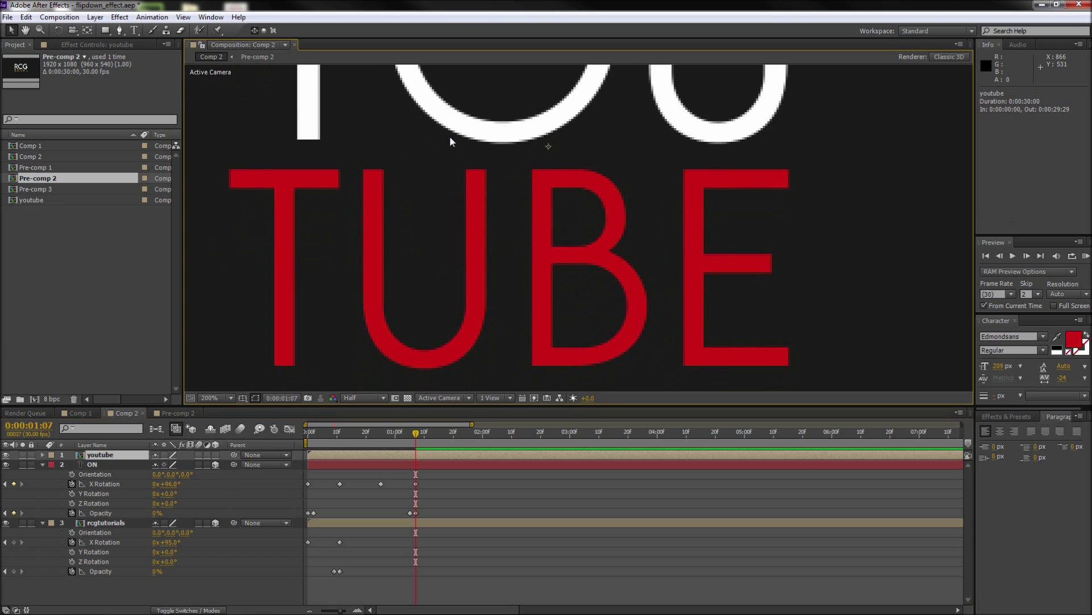
drag(547, 148, 541, 349)
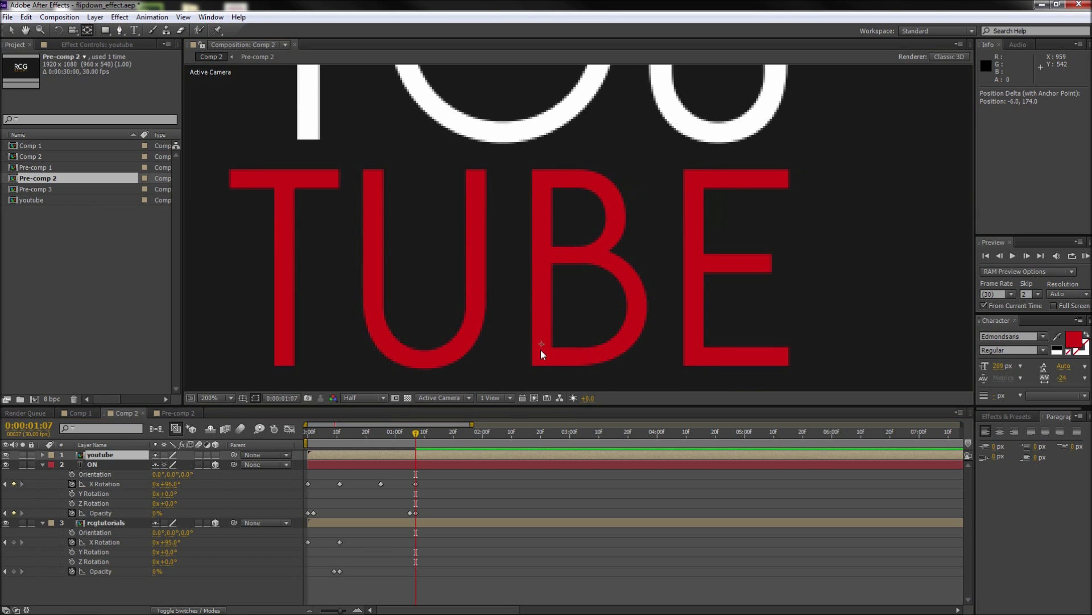
scroll(452, 165, down, 4)
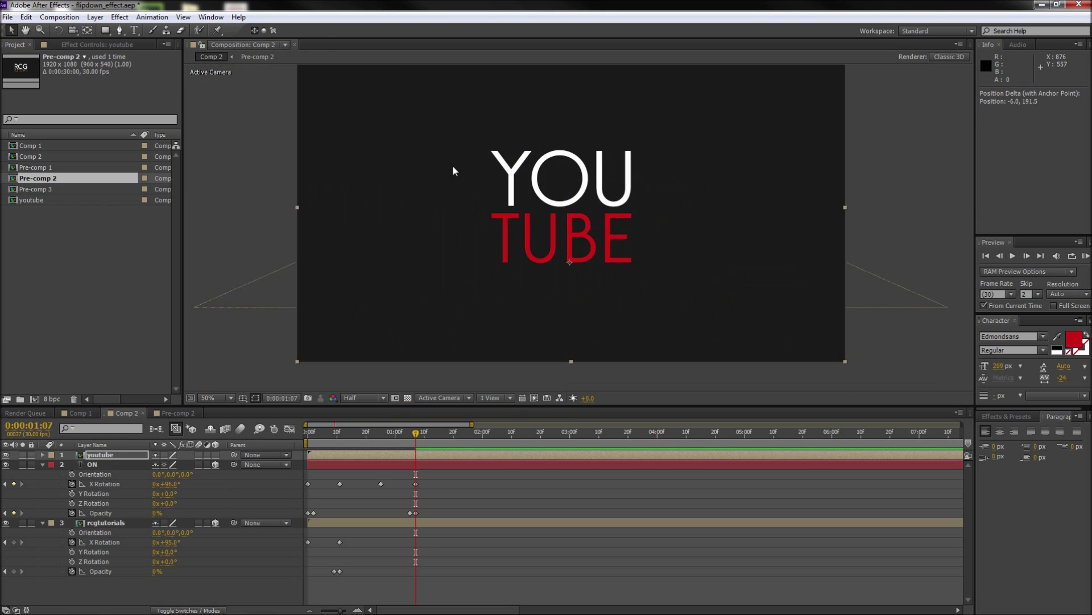
key(j)
key(r)
key(shift+t)
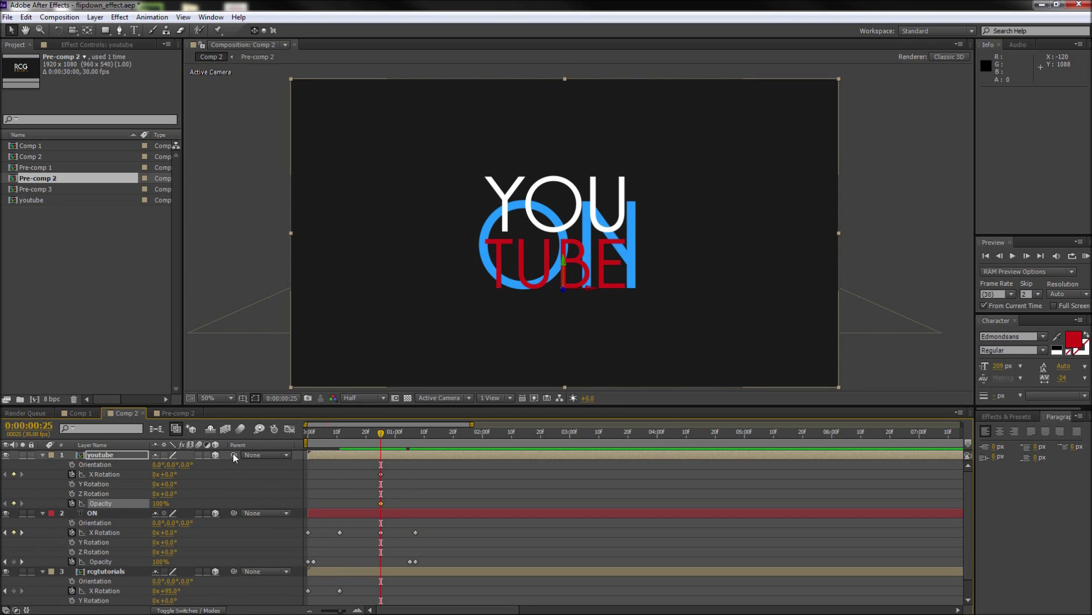
- Keyframe youtube from -90° X Rotation and 0% opacity at 0:00:00:25 to full by 0:00:01:07
drag(381, 432, 418, 435)
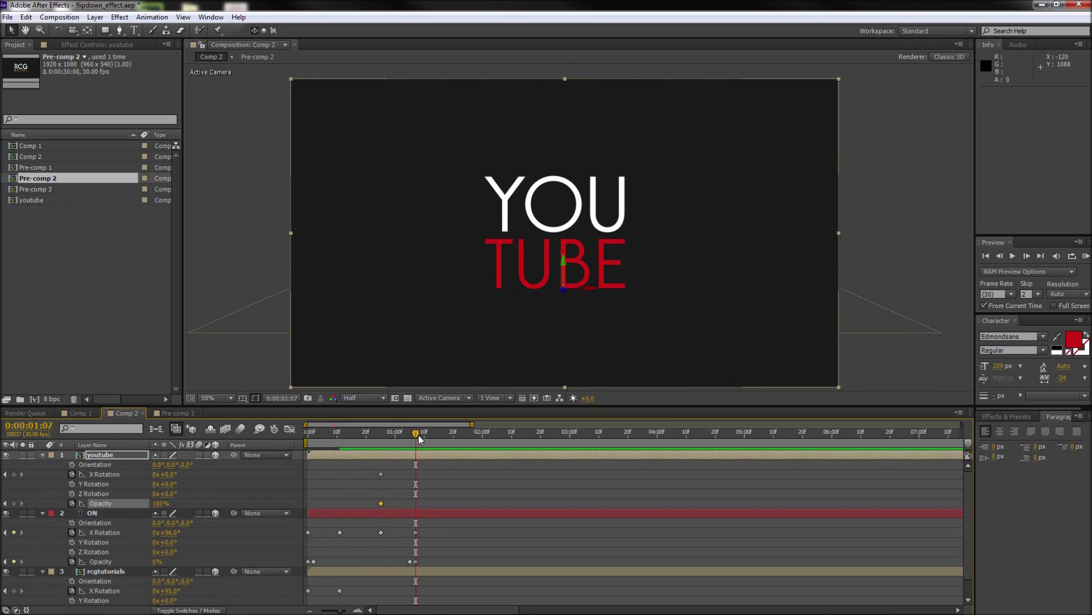
click(14, 473)
click(13, 503)
click(380, 433)
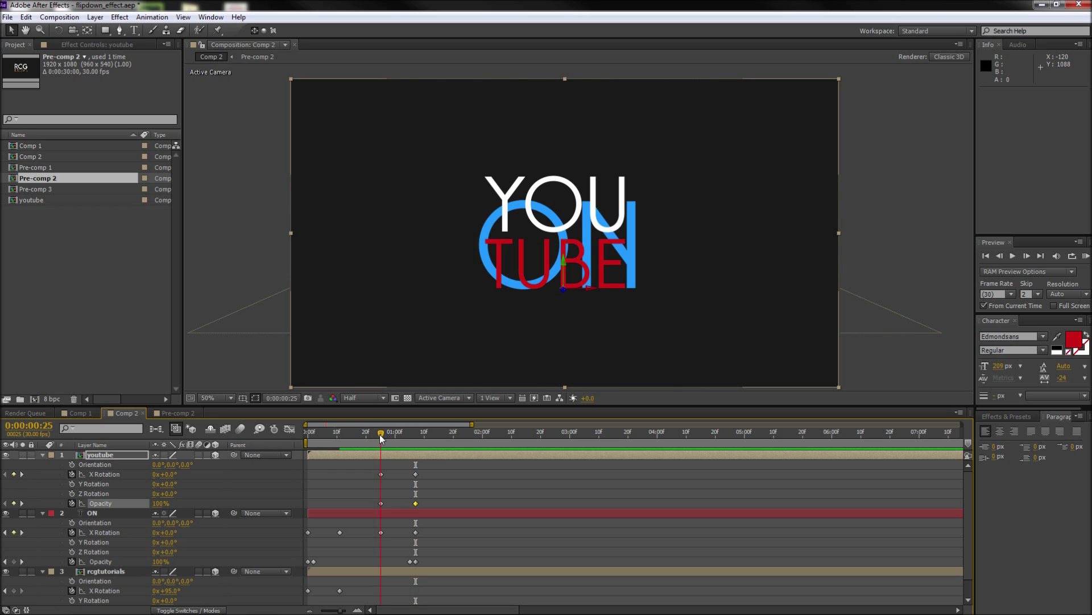
drag(169, 472, 112, 475)
drag(161, 503, 108, 505)
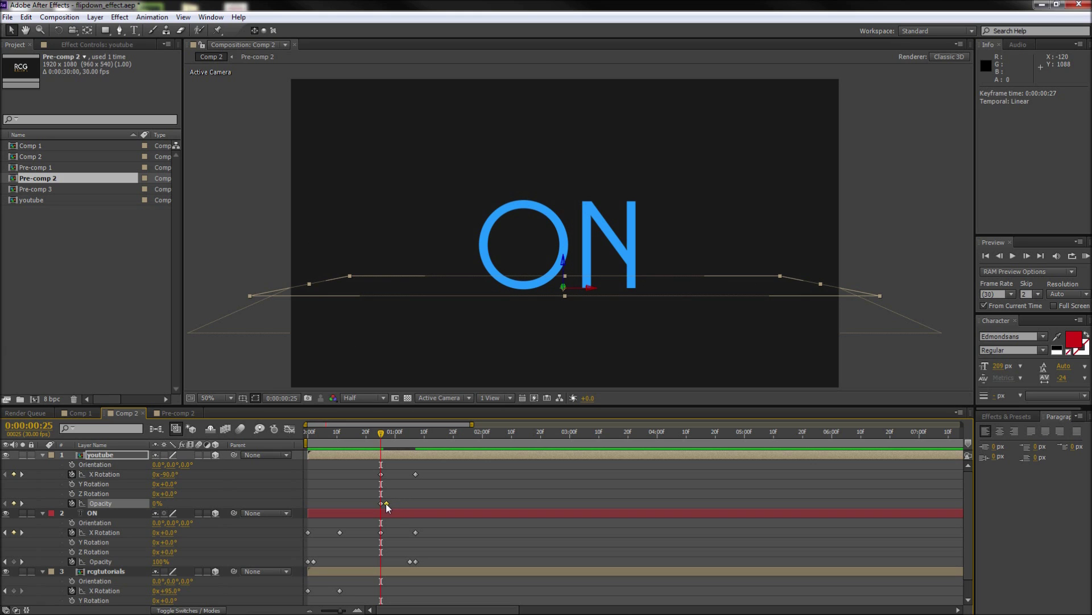
drag(388, 503, 384, 503)
drag(392, 434, 416, 437)
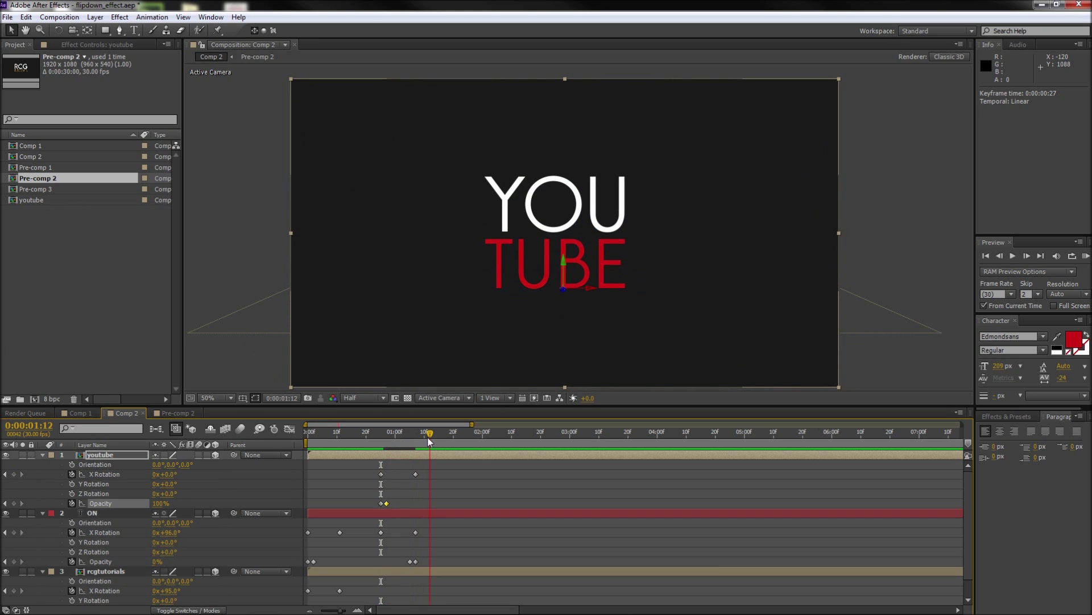
- Select the X Rotation keyframes of youtube, ON and rcgtutorials together
click(442, 490)
drag(443, 469, 370, 482)
drag(436, 527, 330, 538)
drag(360, 583, 311, 592)
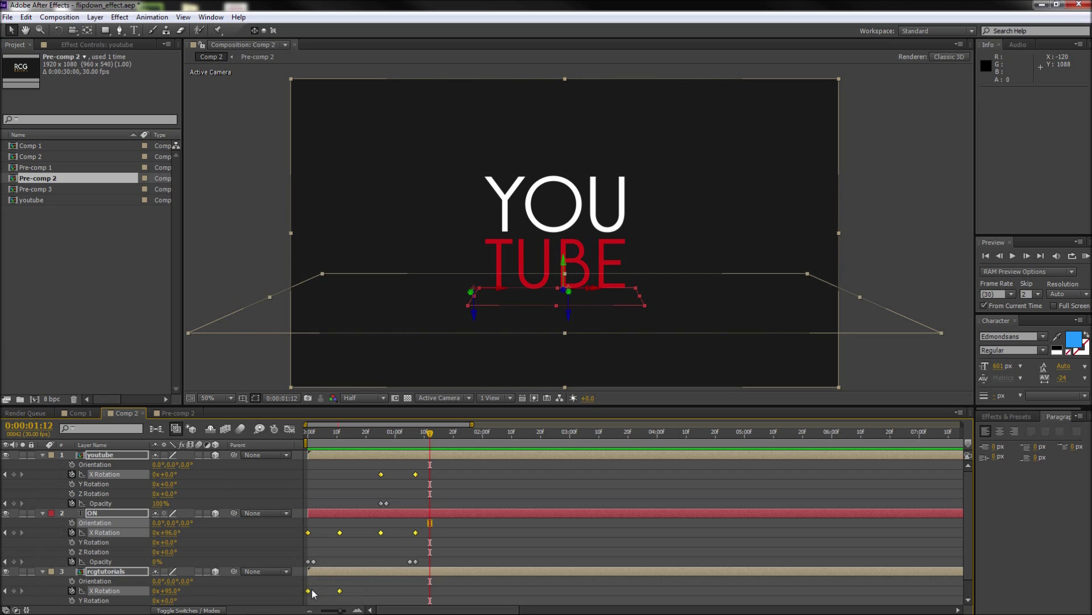
- Apply Easy Ease to the selected X Rotation keyframes
right_click(341, 533)
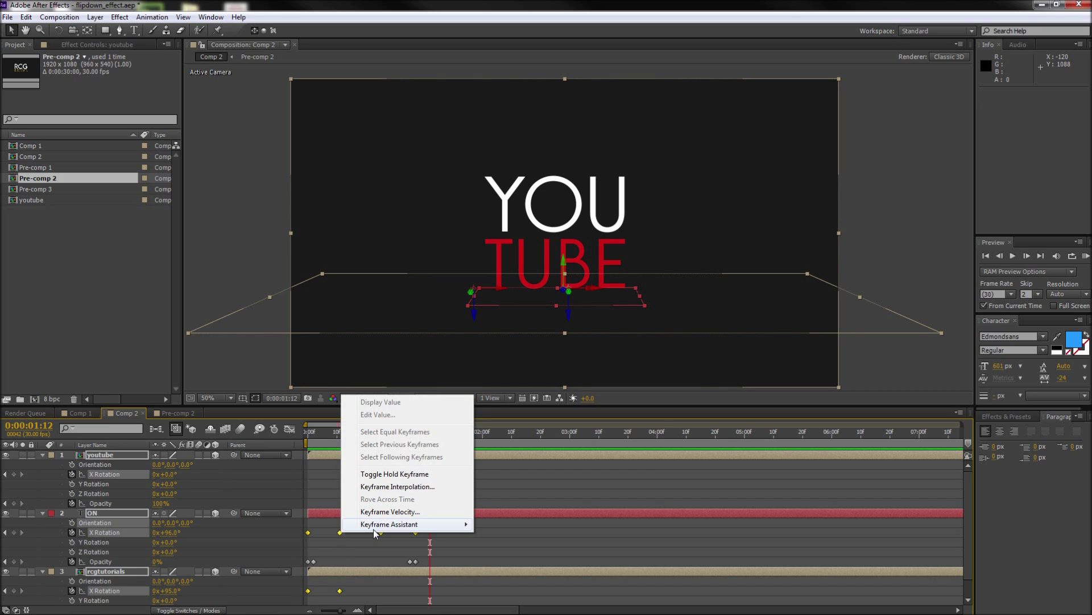
mouse_move(373, 526)
click(506, 448)
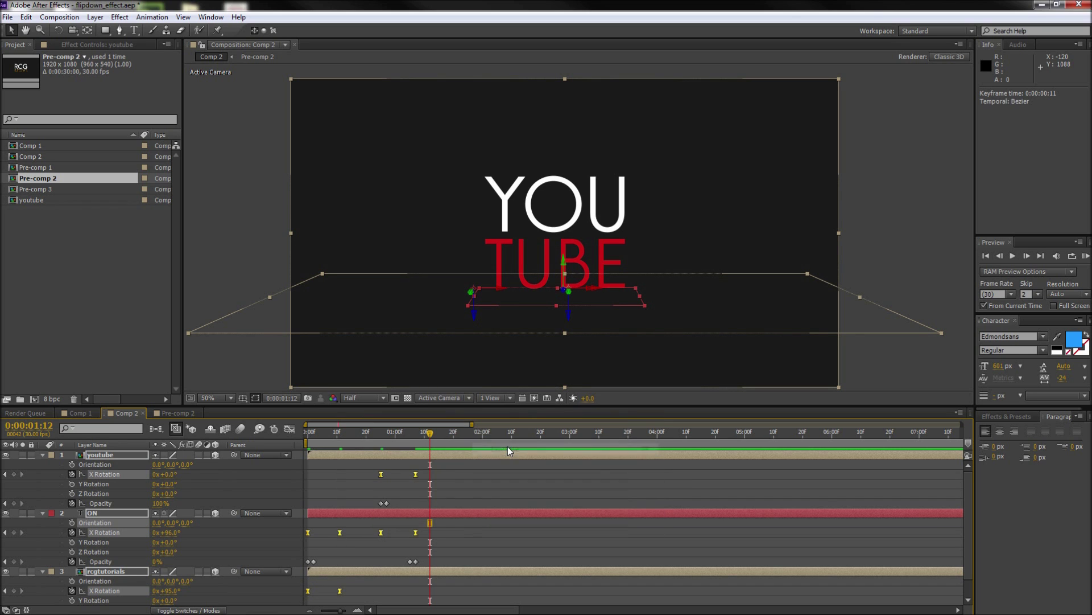
- Preview the whole flip animation from the start of the timeline
key(Home)
key(space)
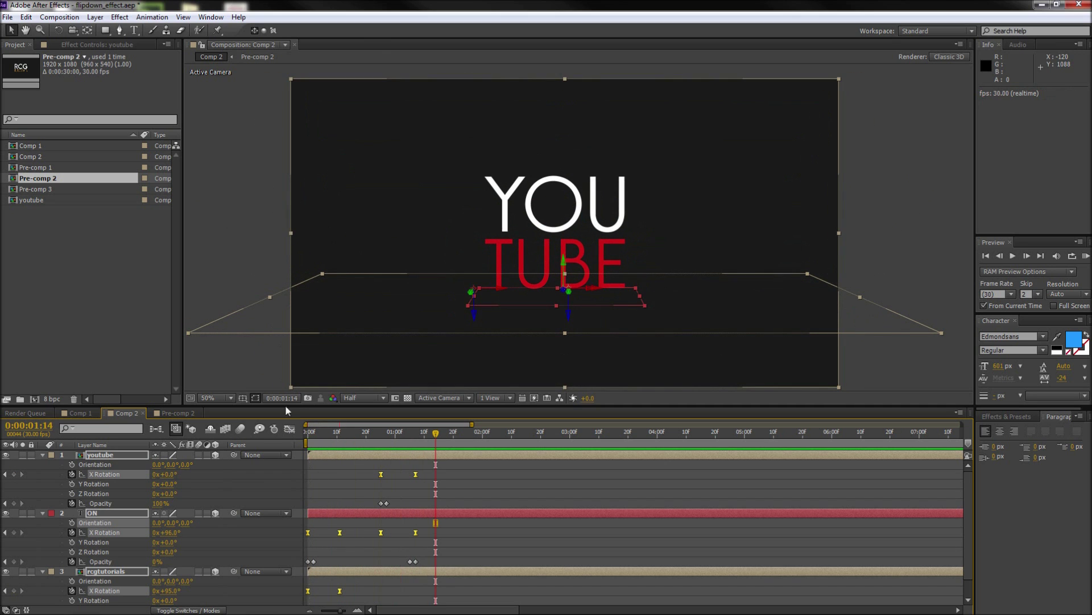
click(233, 243)
key(Home)
key(space)
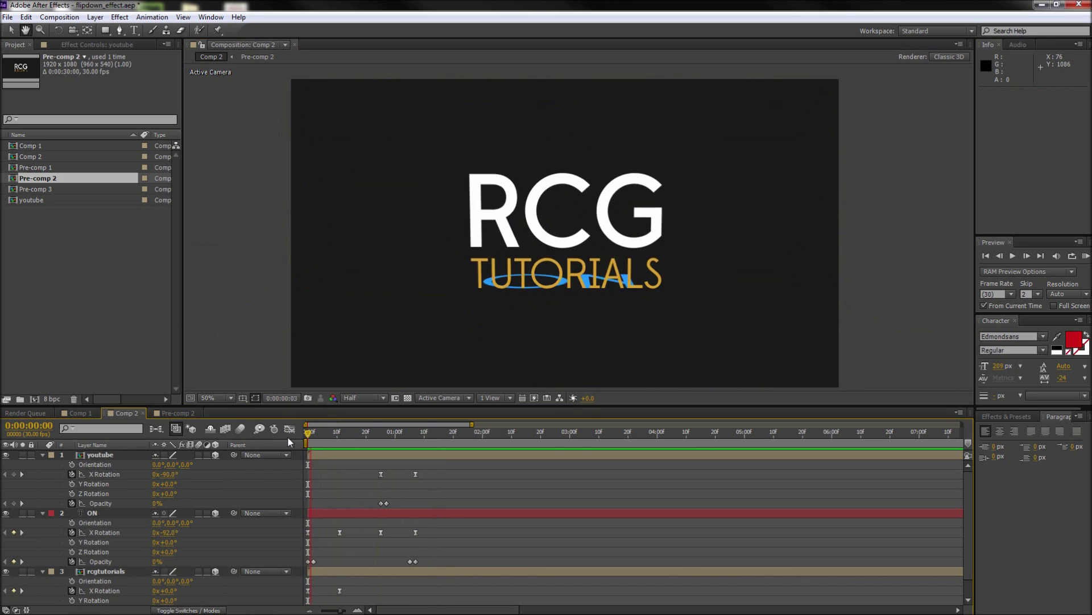